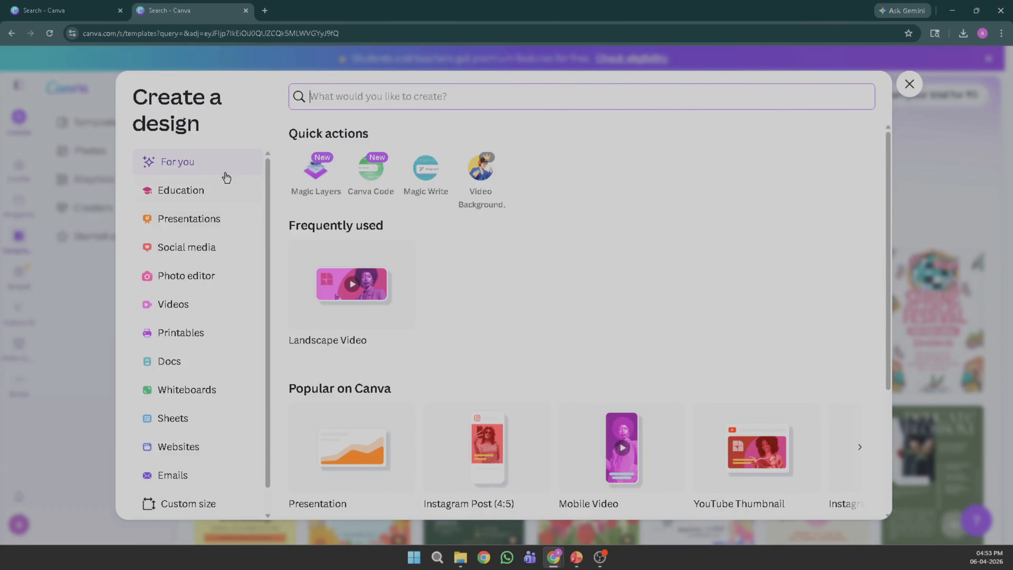
Step: Dismiss the design creation dialog and start a blank poster design
{"action": "left_click", "coordinate": [908, 84]}
{"action": "left_click", "coordinate": [248, 319]}
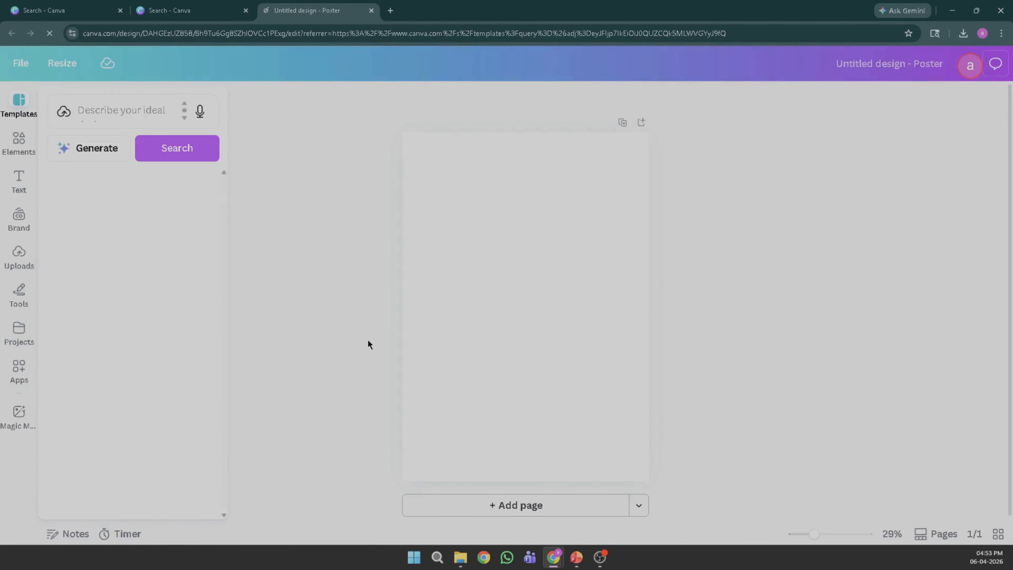
Step: Examine the custom size settings and available units for resizing the poster
{"action": "left_click", "coordinate": [92, 63]}
{"action": "left_click", "coordinate": [136, 134]}
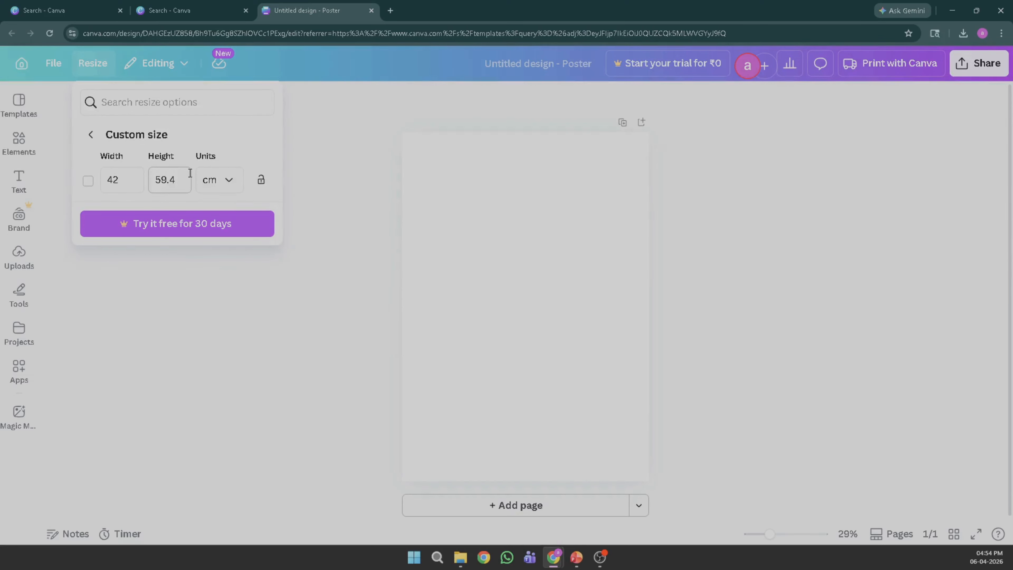
{"action": "left_click", "coordinate": [229, 183]}
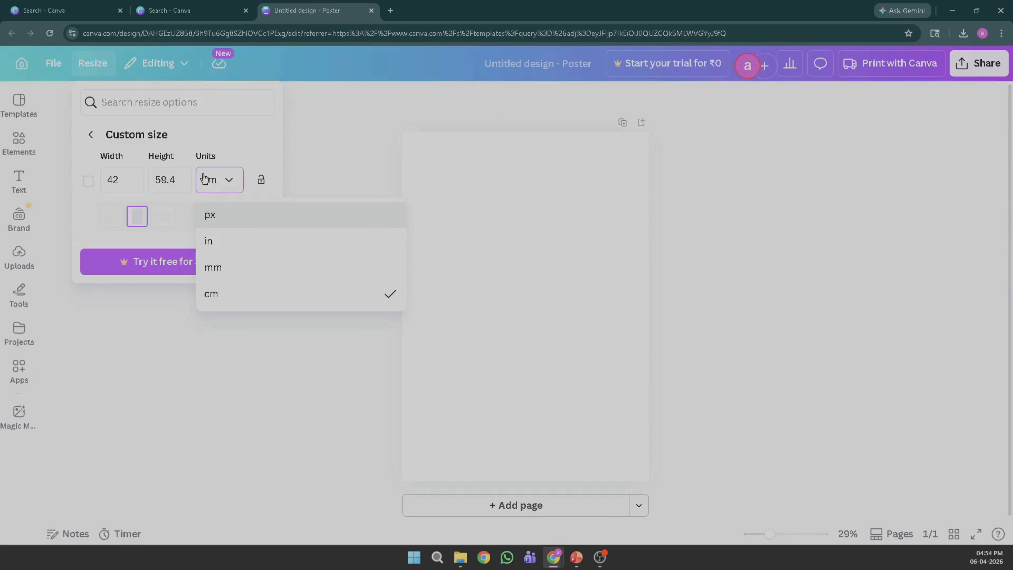
{"action": "left_click", "coordinate": [300, 165]}
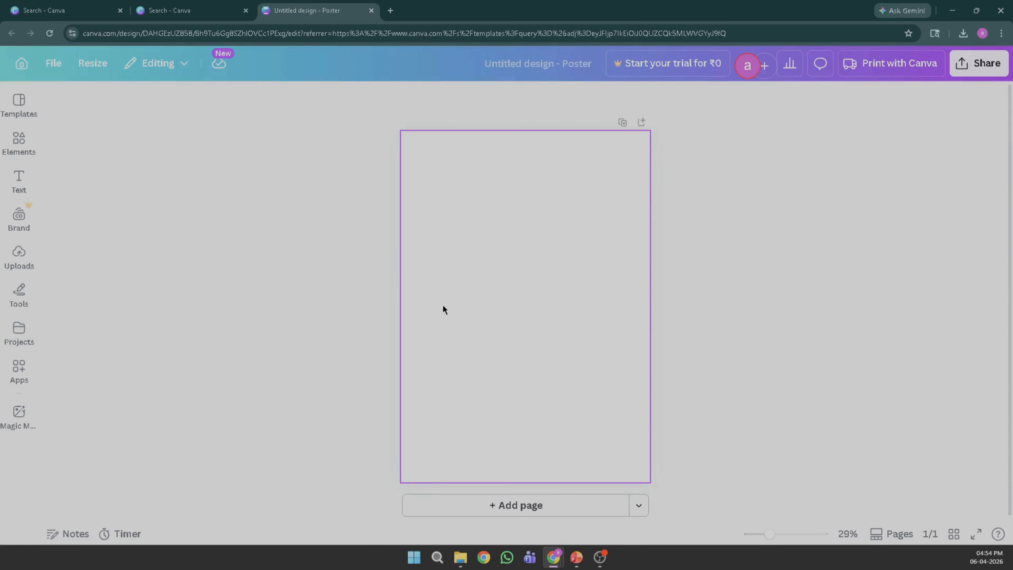
Step: Fill the blank page with the default yellow-to-orange linear gradient and add a second page
{"action": "left_click", "coordinate": [491, 283]}
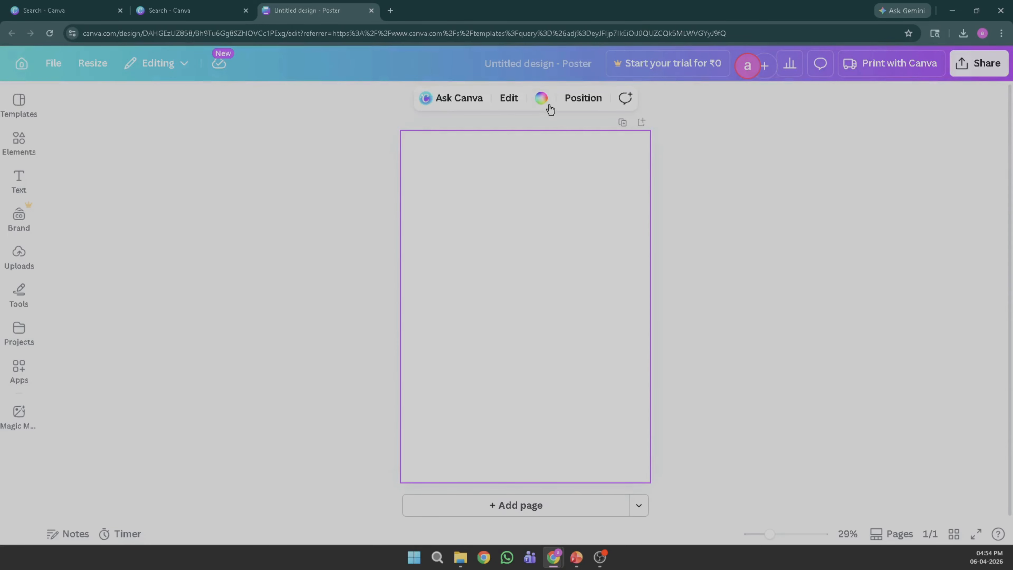
{"action": "left_click", "coordinate": [541, 99]}
{"action": "scroll", "coordinate": [119, 447], "scroll_direction": "down", "scroll_amount": 1}
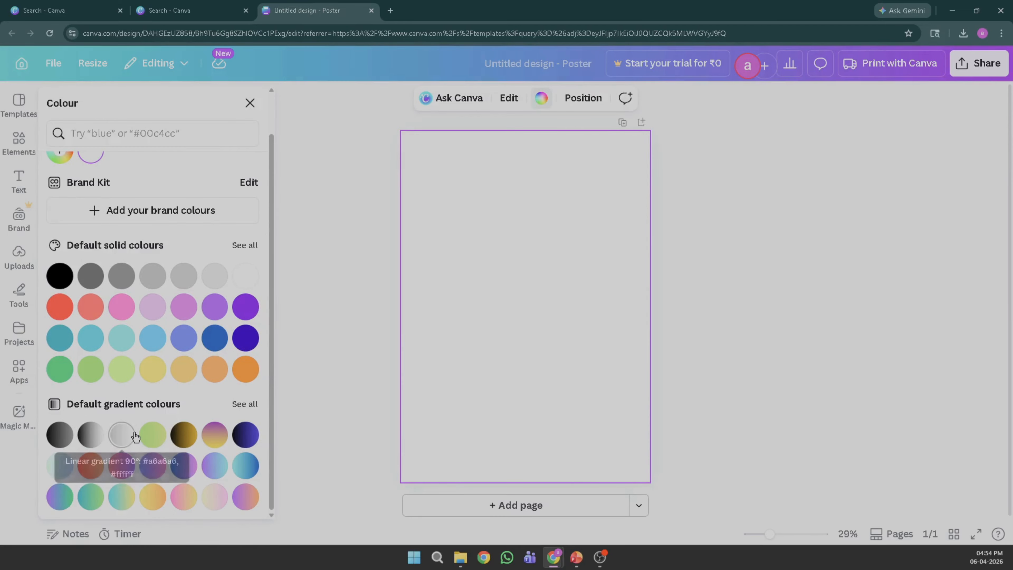
{"action": "left_click", "coordinate": [153, 496]}
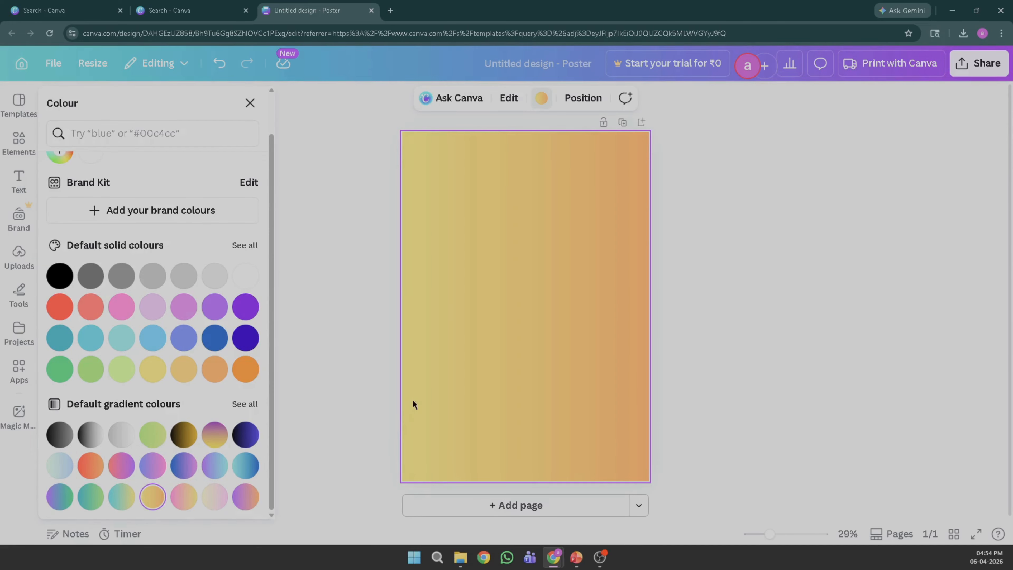
{"action": "left_click", "coordinate": [499, 505]}
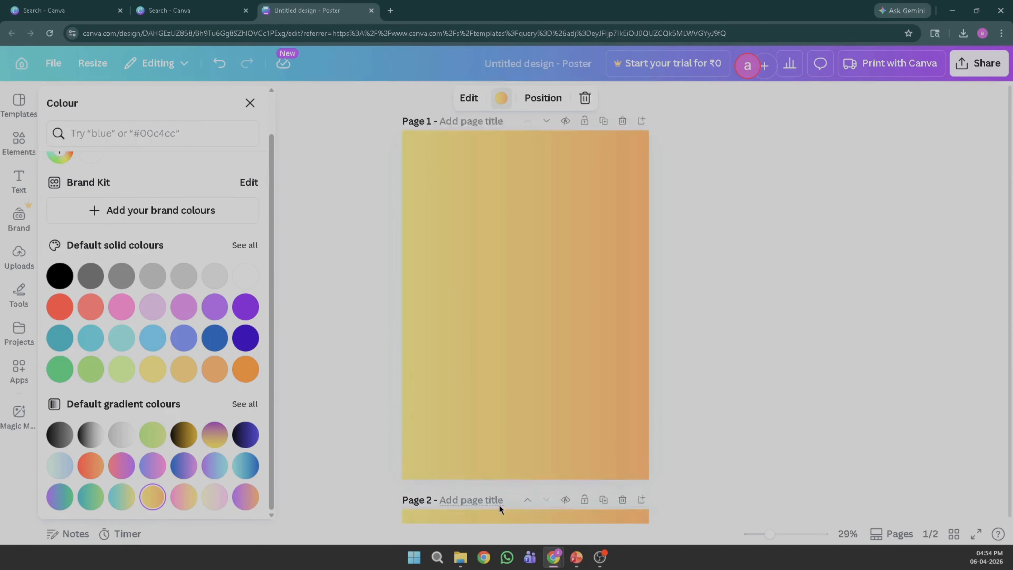
{"action": "left_click", "coordinate": [93, 137]}
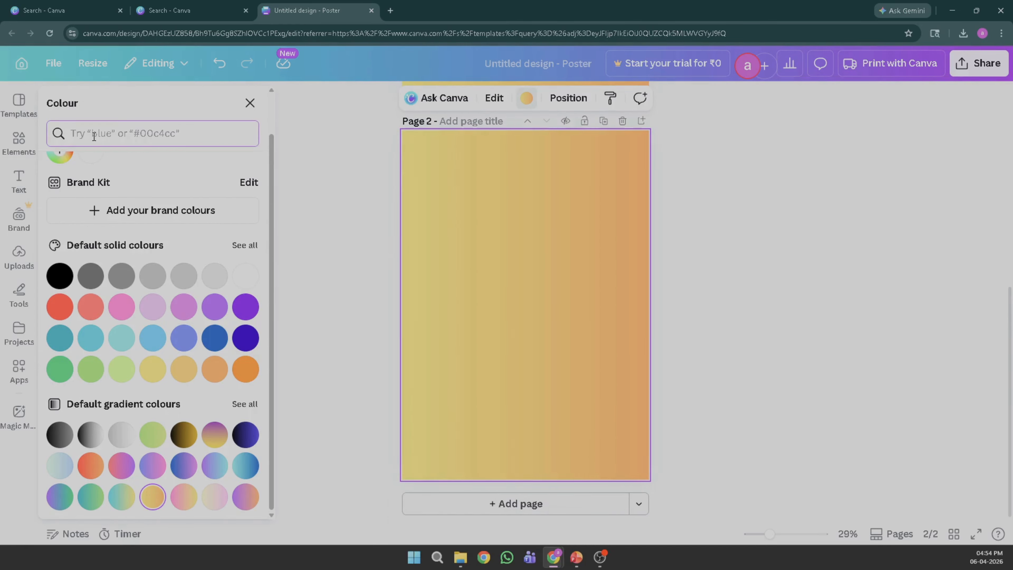
{"action": "type", "text": "BAC"}
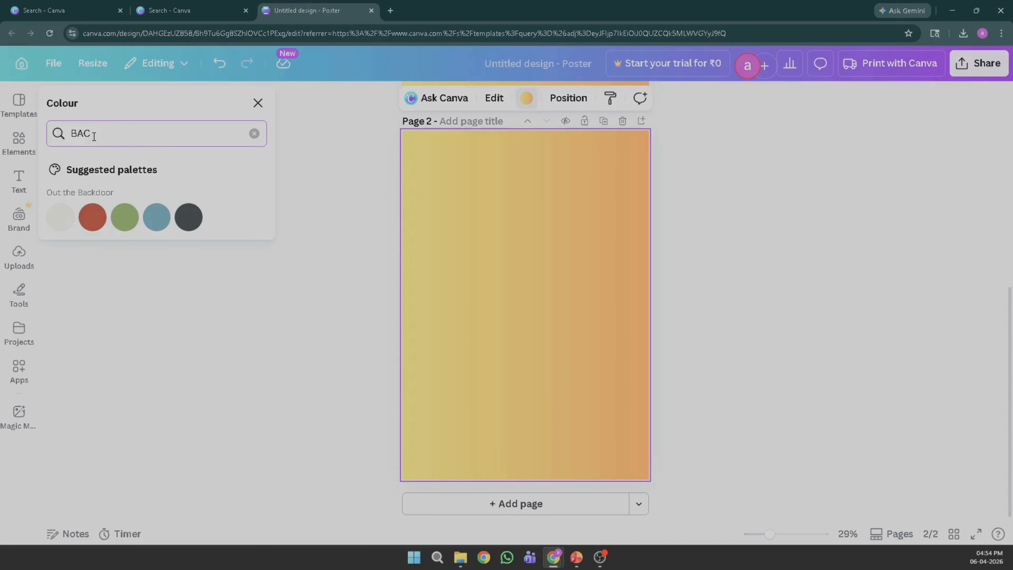
{"action": "type", "text": "KGRONG"}
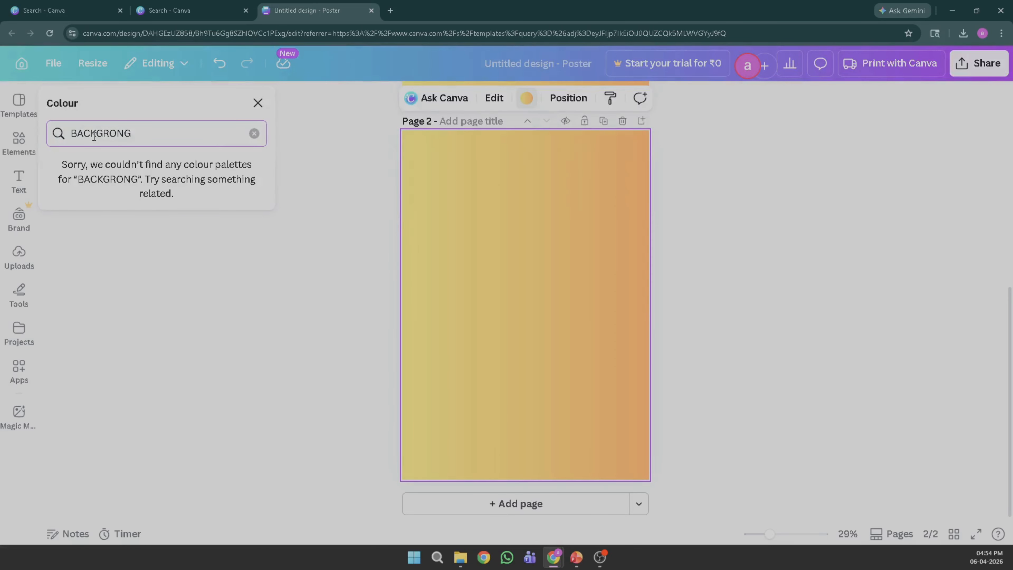
Step: Search the design elements for "background design"
{"action": "left_click", "coordinate": [7, 149]}
{"action": "left_click", "coordinate": [106, 109]}
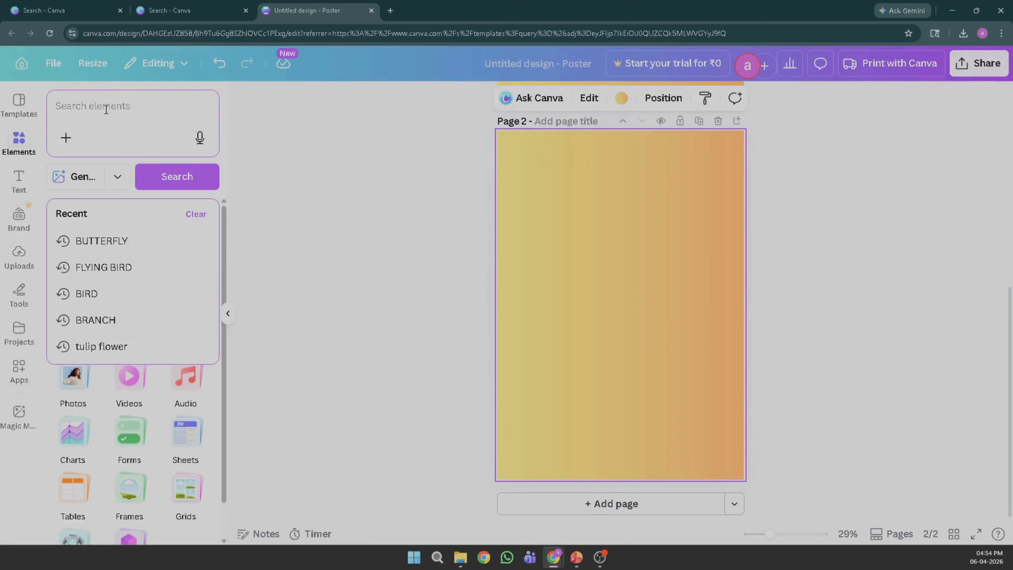
{"action": "type", "text": "BACKGR"}
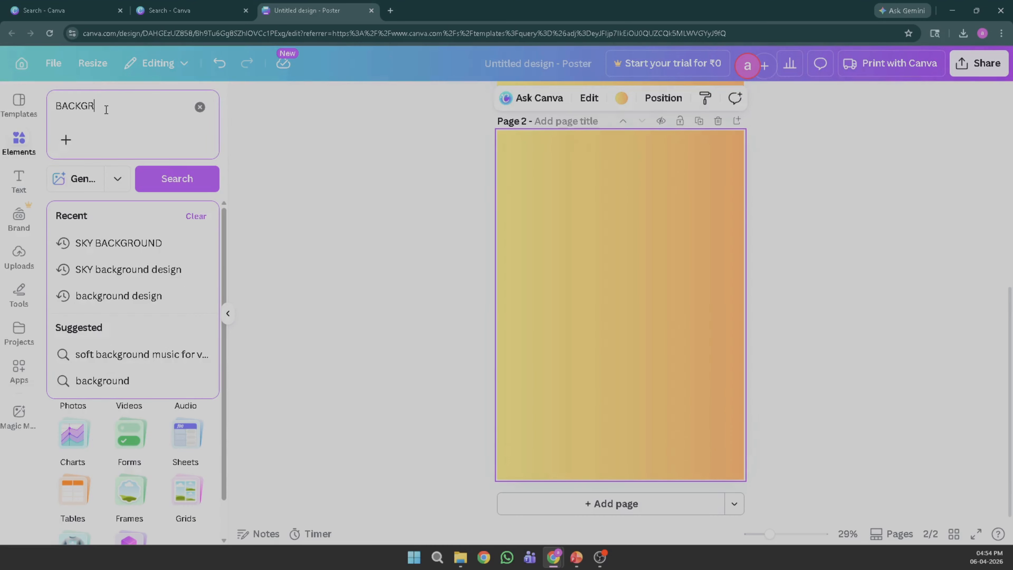
{"action": "type", "text": "OUND"}
{"action": "left_click", "coordinate": [94, 302]}
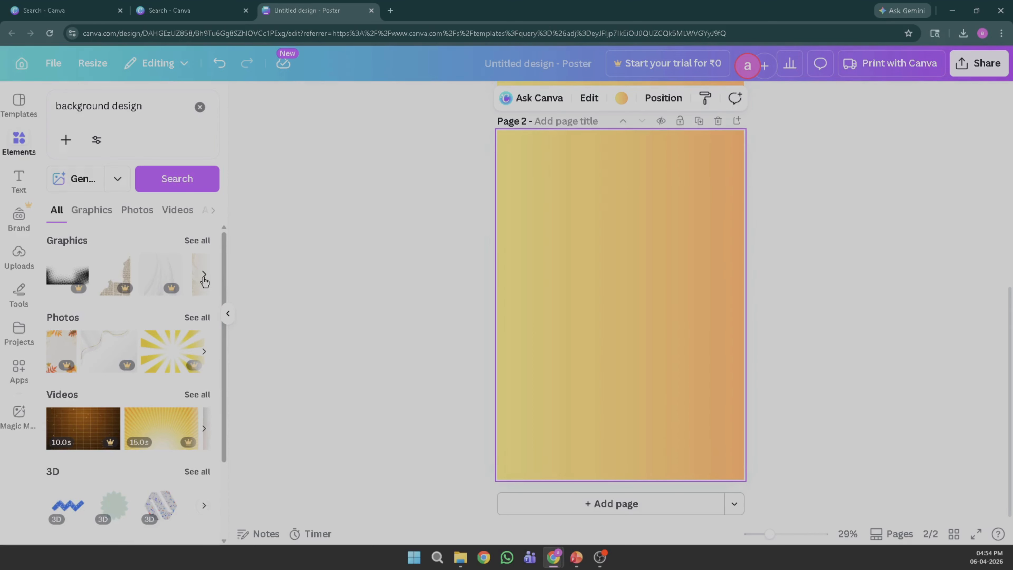
Step: Browse the full set of background graphics and add the green paisley vine pattern to page 2
{"action": "left_click", "coordinate": [204, 278]}
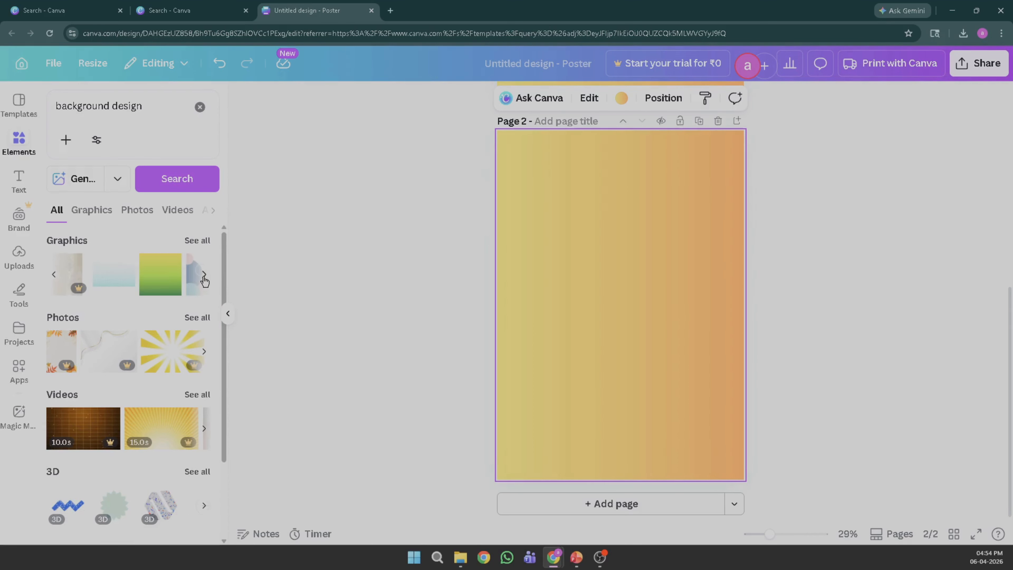
{"action": "left_click", "coordinate": [202, 244]}
{"action": "scroll", "coordinate": [147, 337], "scroll_direction": "down", "scroll_amount": 3}
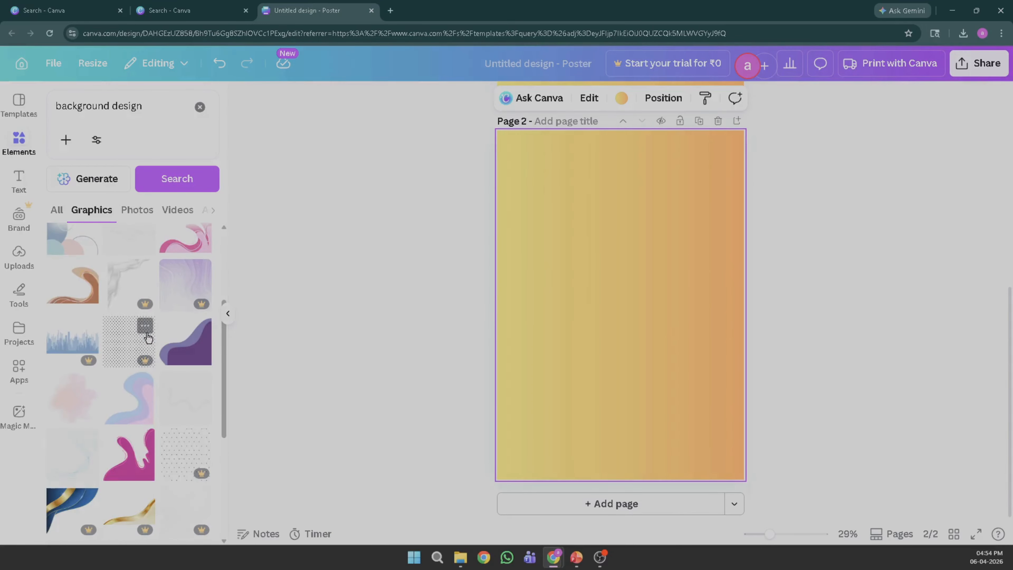
{"action": "scroll", "coordinate": [148, 337], "scroll_direction": "down", "scroll_amount": 5}
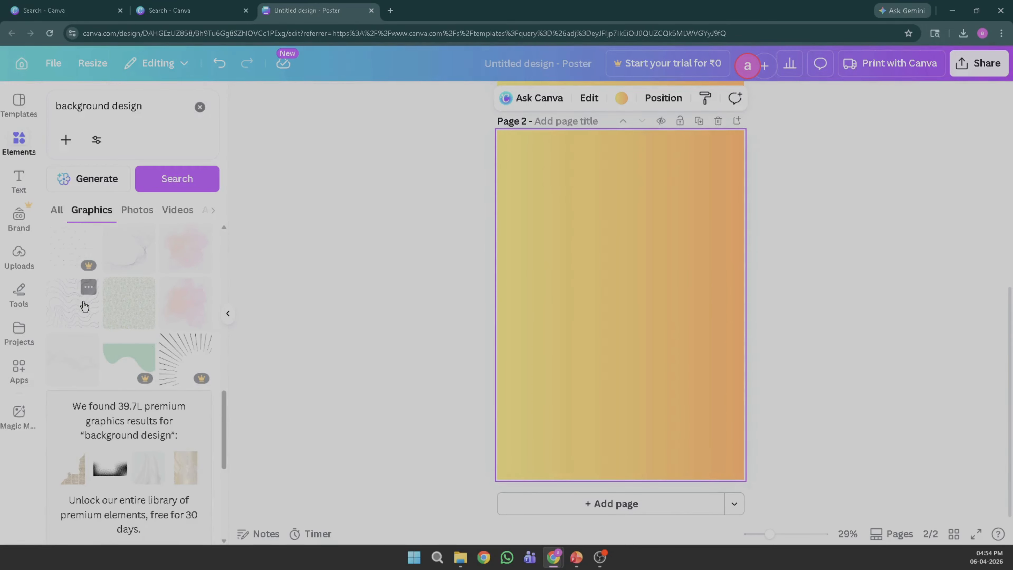
{"action": "left_click", "coordinate": [119, 305]}
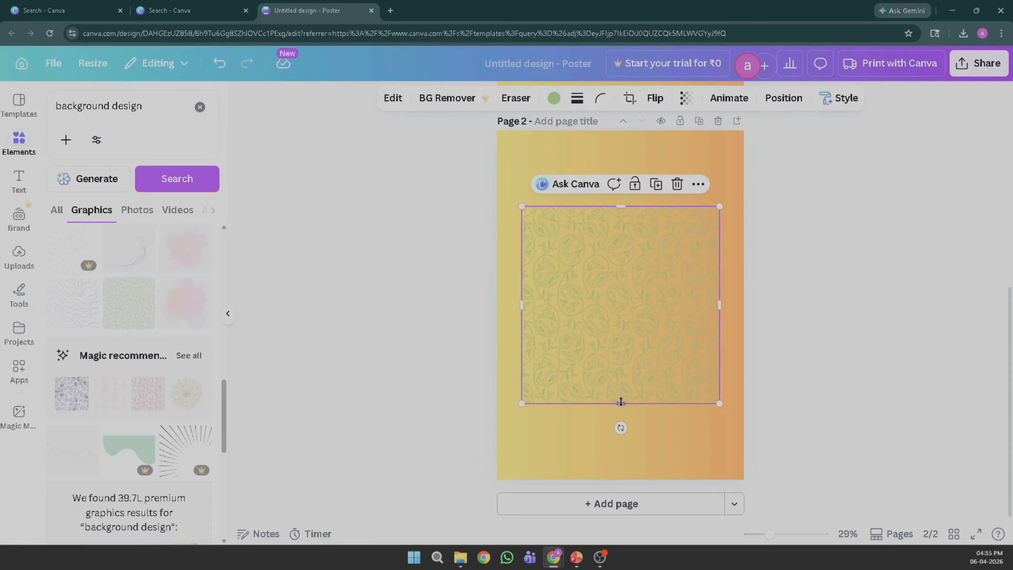
Step: Stretch the green paisley pattern on all four sides to cover the whole of page 2
{"action": "left_click_drag", "start_coordinate": [620, 401], "coordinate": [620, 477]}
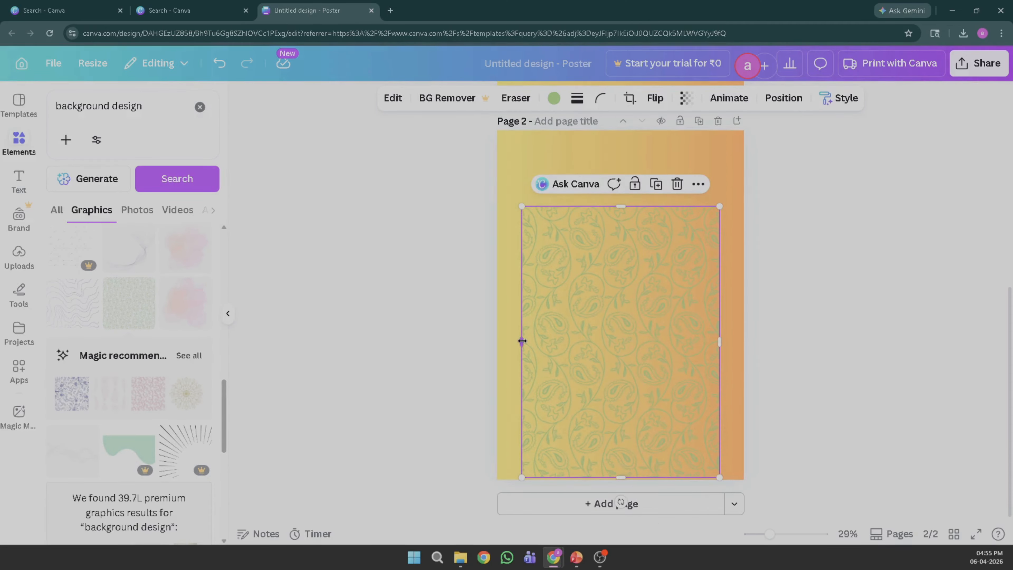
{"action": "left_click_drag", "start_coordinate": [522, 340], "coordinate": [499, 340]}
{"action": "left_click_drag", "start_coordinate": [716, 342], "coordinate": [744, 341]}
{"action": "left_click_drag", "start_coordinate": [627, 206], "coordinate": [622, 131]}
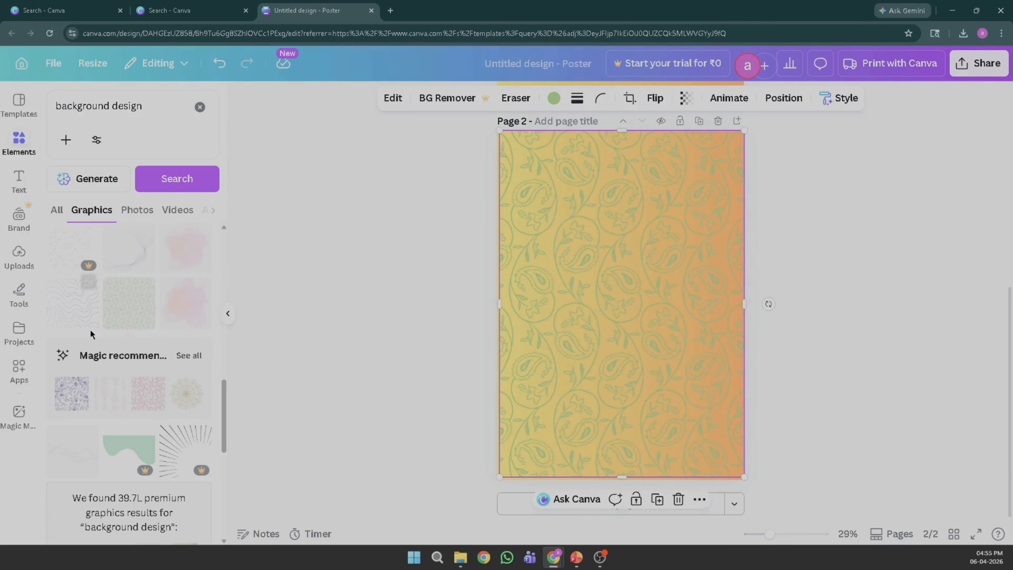
Step: Clear the old colour search and change page 1's background to the default solid light yellow-green
{"action": "scroll", "coordinate": [570, 304], "scroll_direction": "up", "scroll_amount": 6}
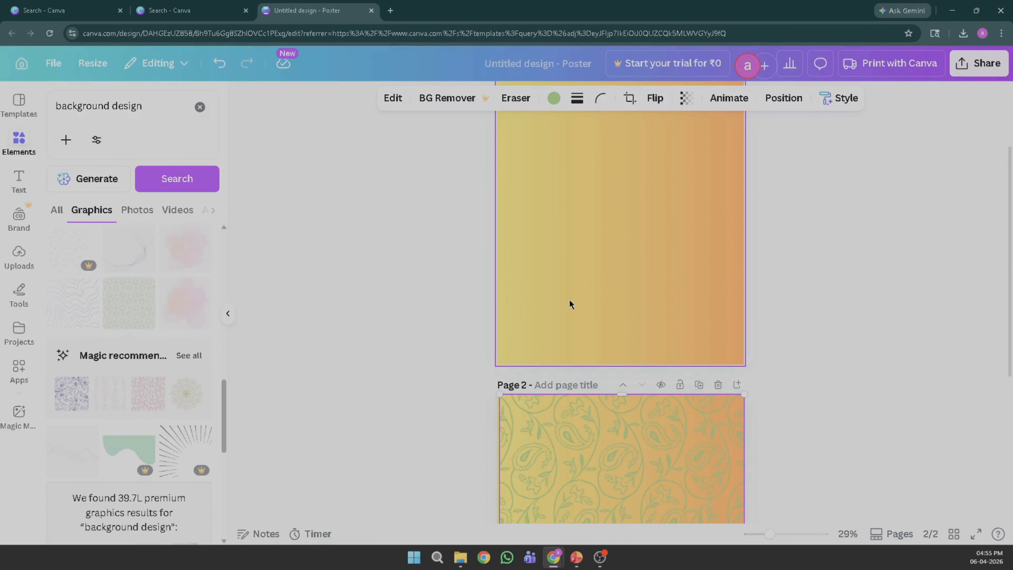
{"action": "left_click", "coordinate": [569, 301]}
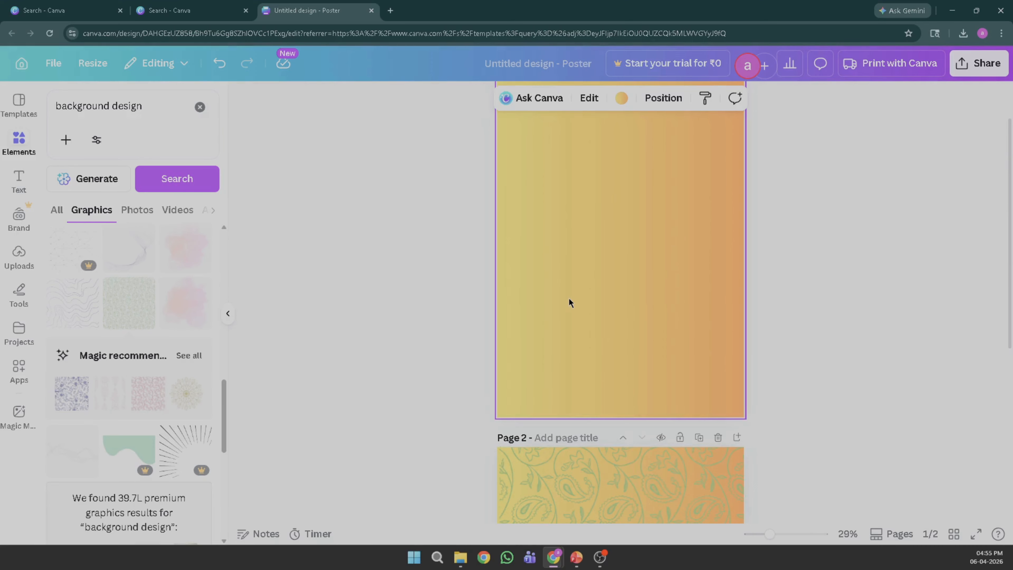
{"action": "left_click", "coordinate": [622, 98]}
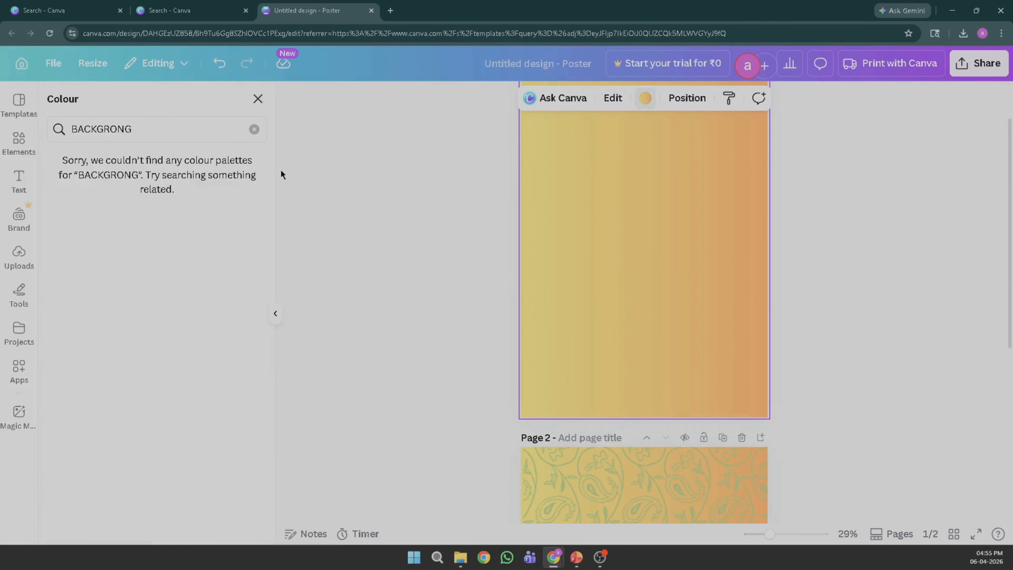
{"action": "left_click", "coordinate": [147, 130]}
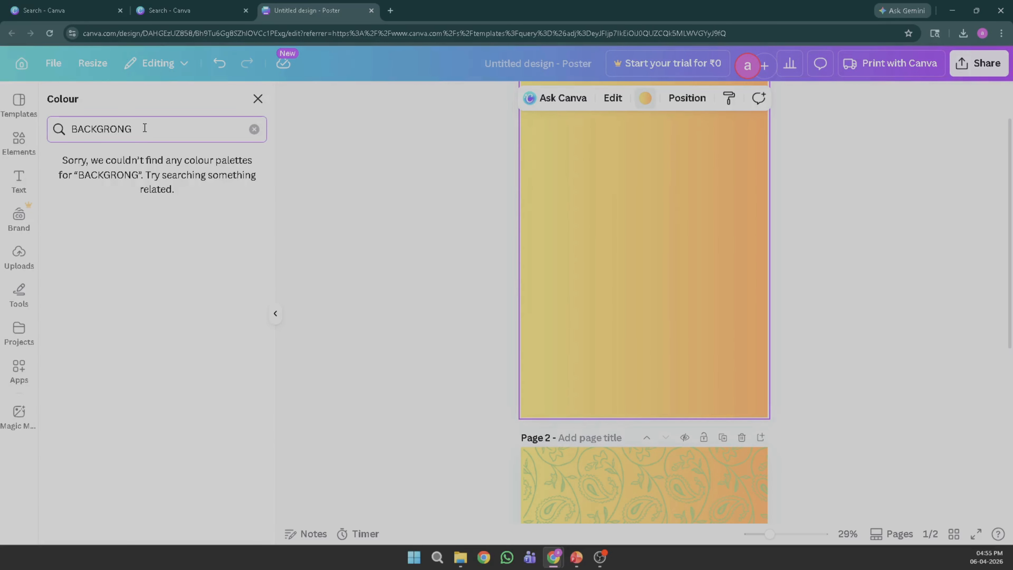
{"action": "key", "text": "BackSpace"}
{"action": "type", "text": "D"}
{"action": "key", "text": "BackSpace"}
{"action": "key", "text": "BackSpace"}
{"action": "key", "text": "BackSpace"}
{"action": "key", "text": "BackSpace"}
{"action": "key", "text": "BackSpace"}
{"action": "key", "text": "BackSpace"}
{"action": "key", "text": "BackSpace"}
{"action": "key", "text": "BackSpace"}
{"action": "key", "text": "BackSpace"}
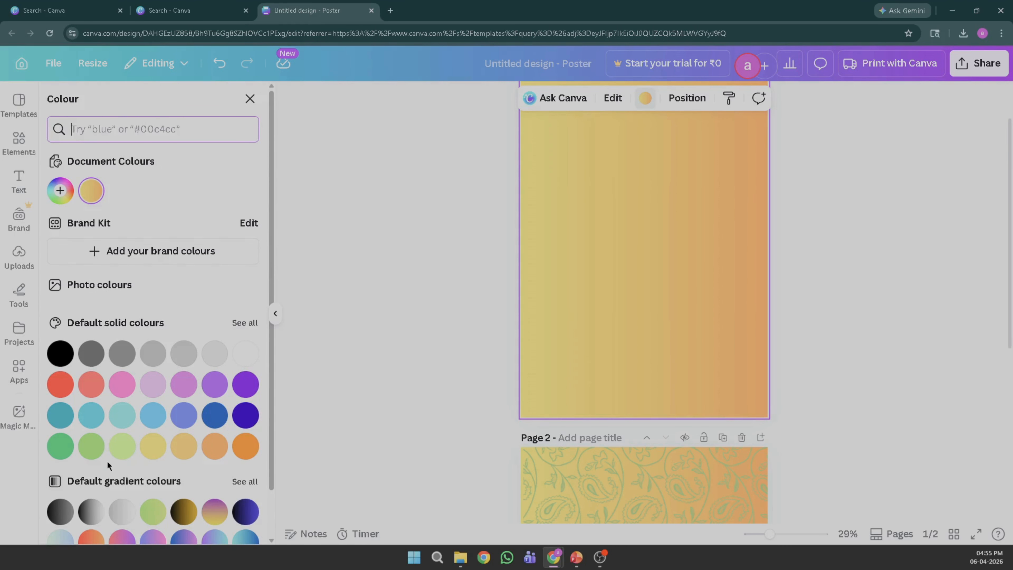
{"action": "left_click", "coordinate": [121, 446]}
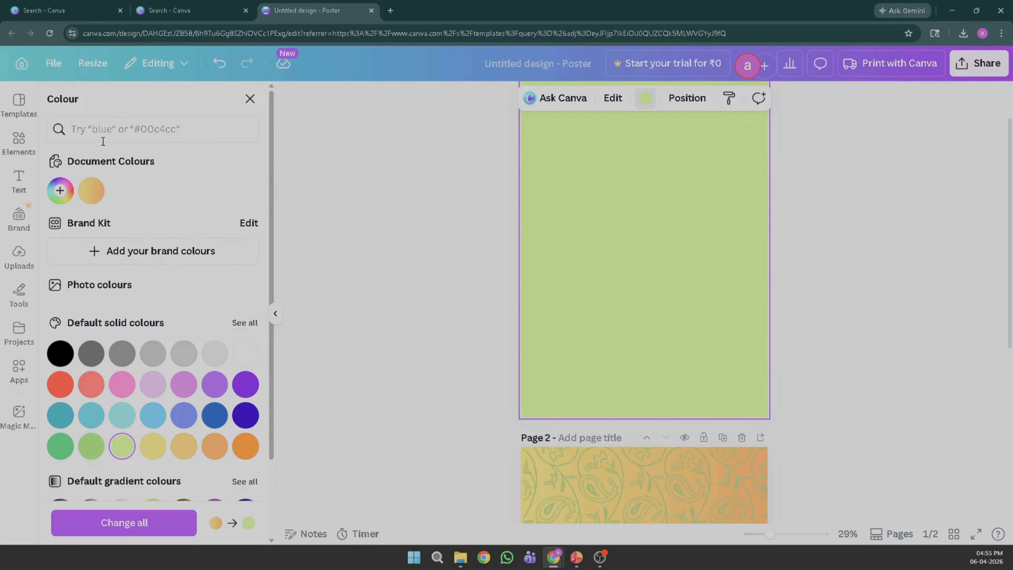
Step: Search the graphics for "background design" again and add the orange floral line pattern to page 1
{"action": "left_click", "coordinate": [21, 148]}
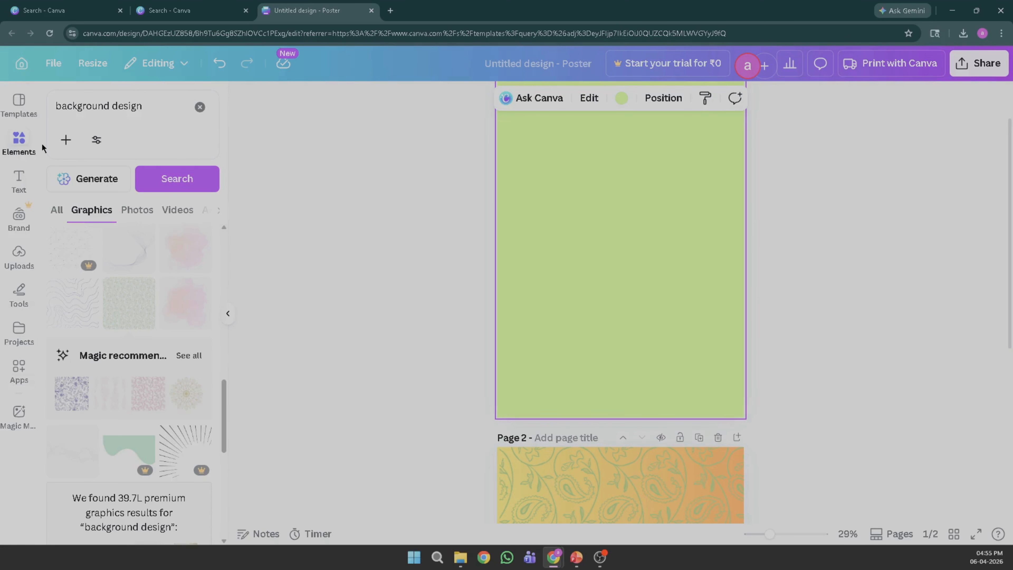
{"action": "left_click", "coordinate": [151, 116]}
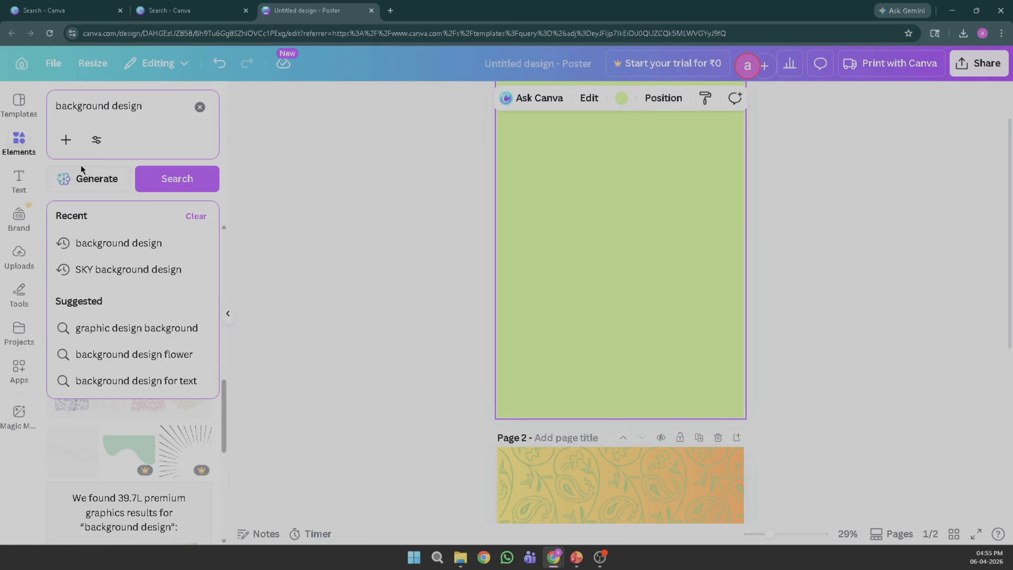
{"action": "left_click", "coordinate": [180, 179]}
{"action": "scroll", "coordinate": [133, 309], "scroll_direction": "down", "scroll_amount": 5}
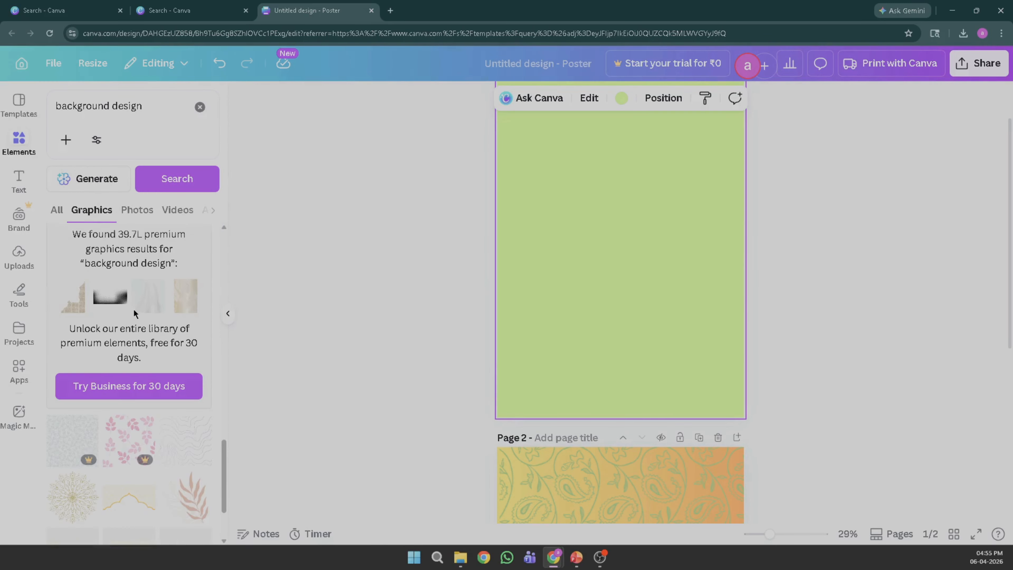
{"action": "scroll", "coordinate": [135, 307], "scroll_direction": "up", "scroll_amount": 10}
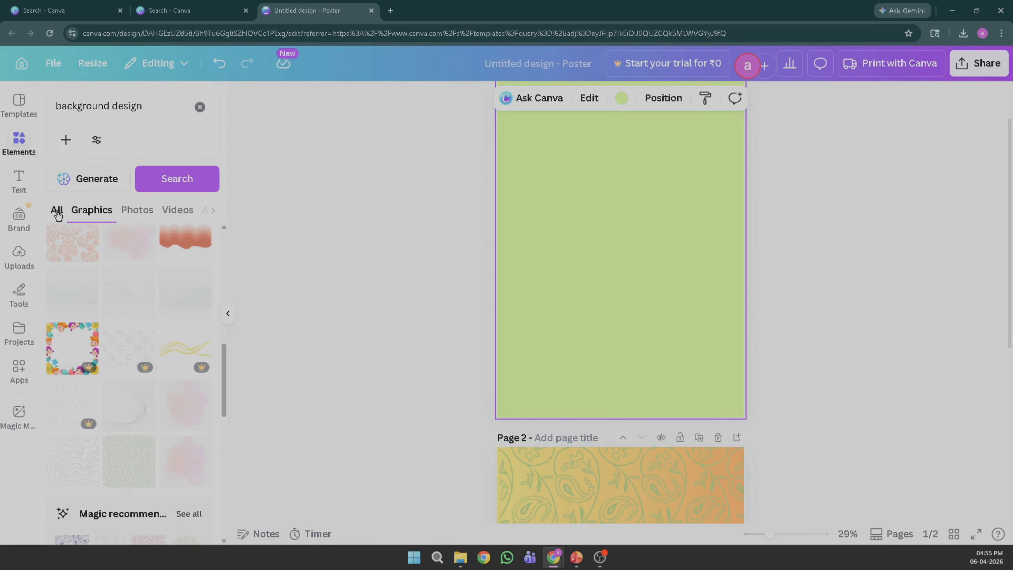
{"action": "left_click", "coordinate": [73, 248]}
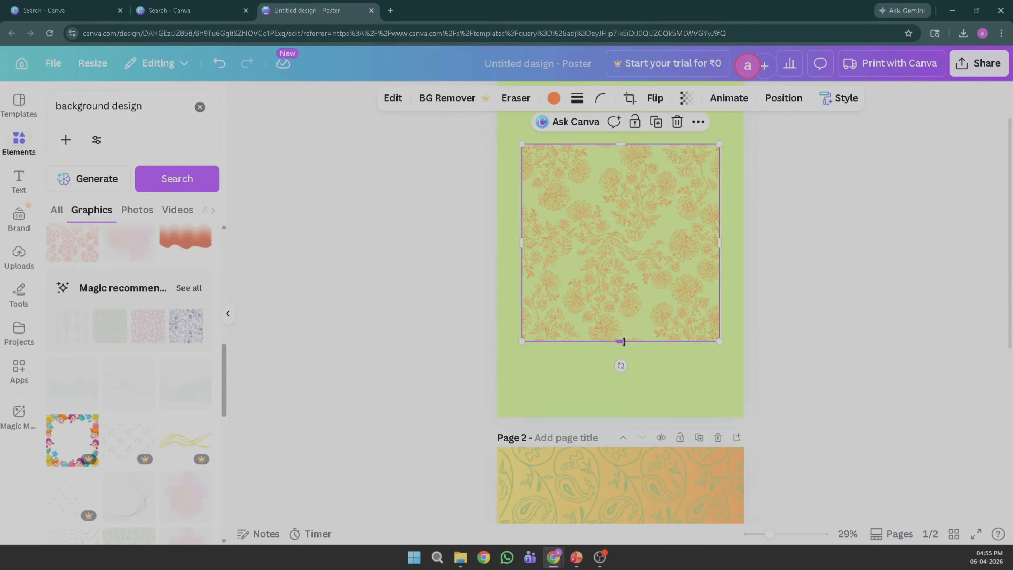
Step: Stretch the orange floral pattern on all four sides to cover page 1
{"action": "left_click_drag", "start_coordinate": [624, 342], "coordinate": [620, 414]}
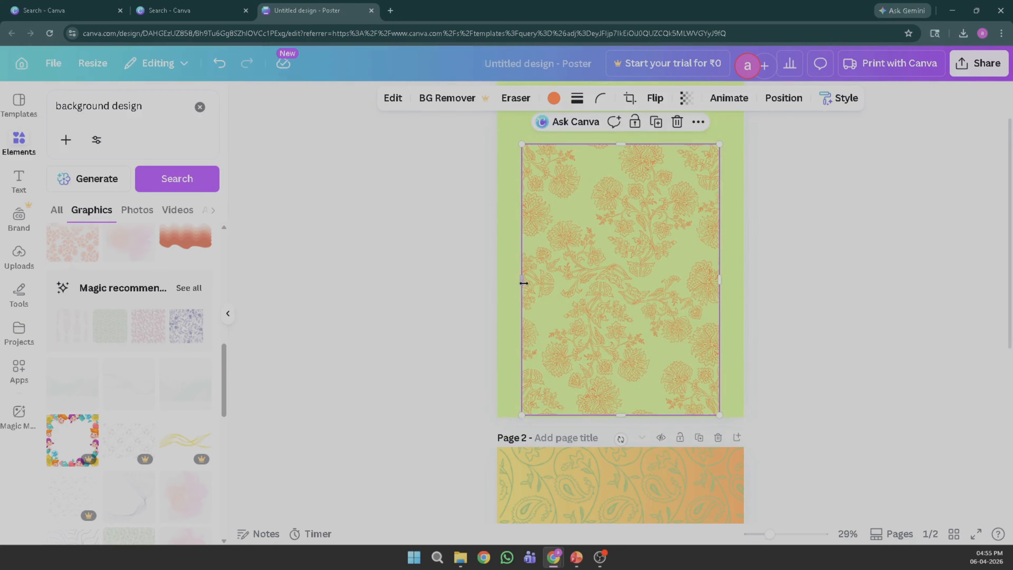
{"action": "left_click_drag", "start_coordinate": [523, 283], "coordinate": [500, 281]}
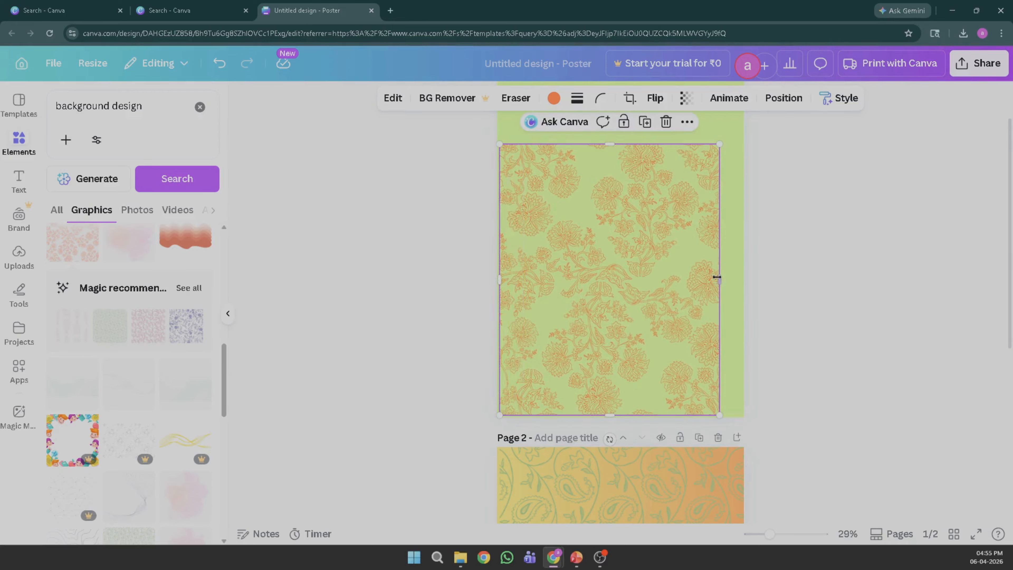
{"action": "left_click_drag", "start_coordinate": [720, 277], "coordinate": [741, 280]}
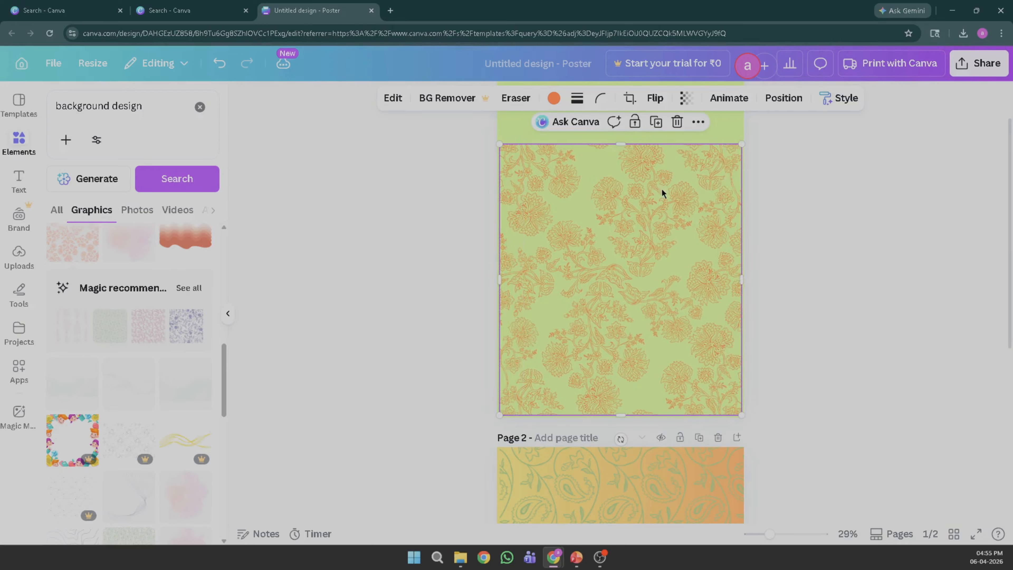
{"action": "left_click_drag", "start_coordinate": [625, 144], "coordinate": [625, 85]}
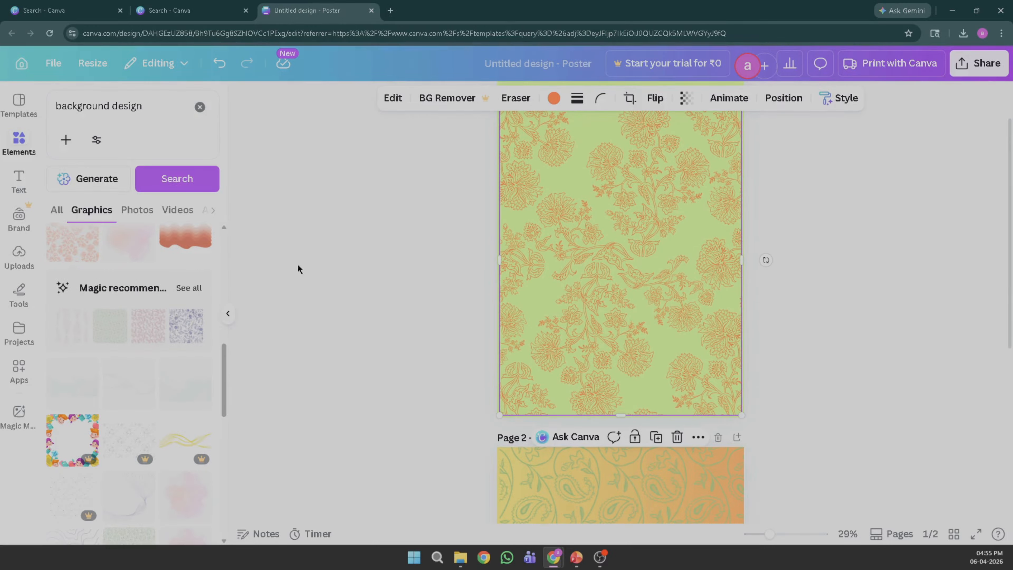
Step: Add a third page after page 2 and reopen the "background design" graphics for it
{"action": "scroll", "coordinate": [536, 401], "scroll_direction": "down", "scroll_amount": 5}
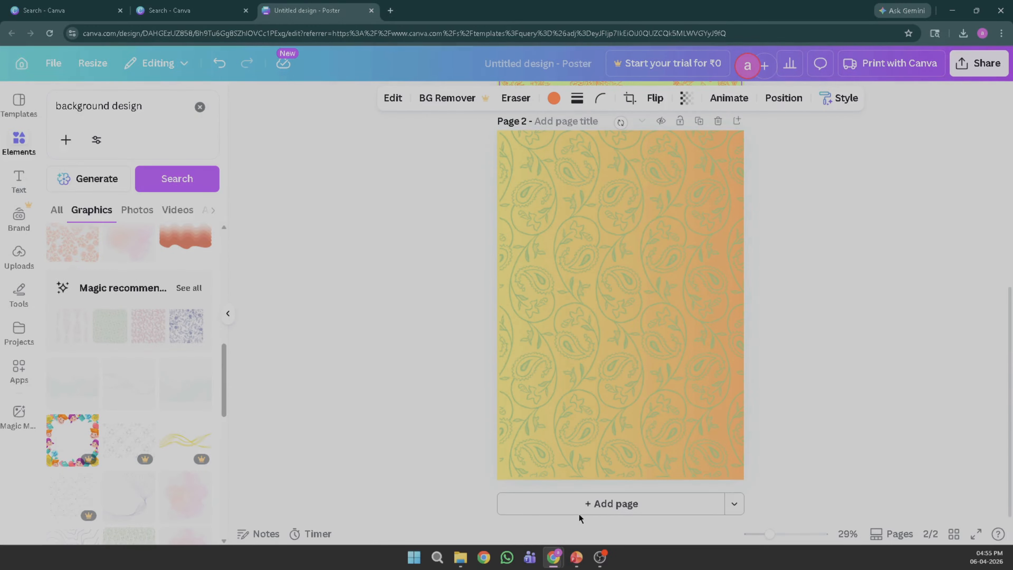
{"action": "left_click", "coordinate": [578, 502]}
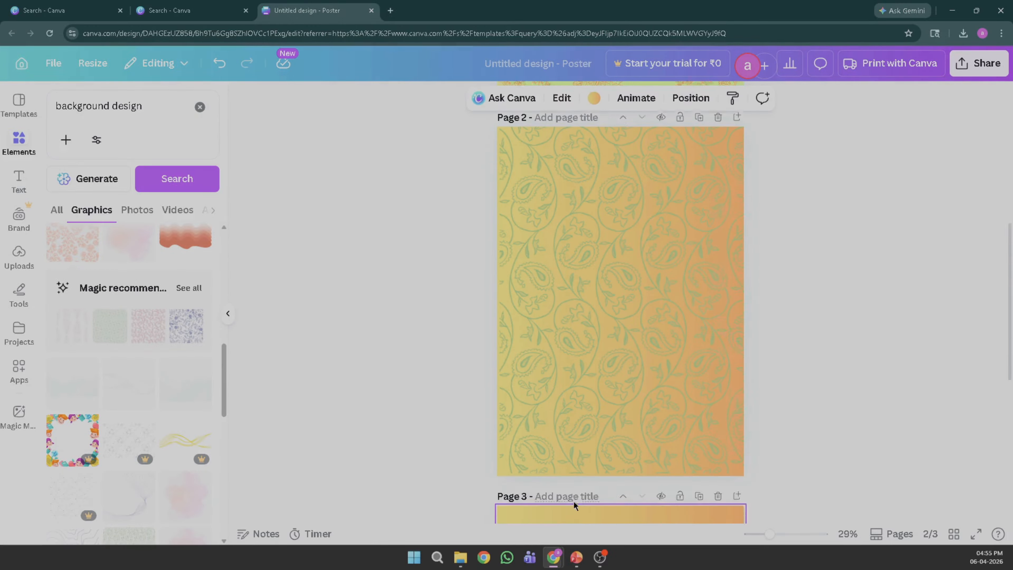
{"action": "left_click", "coordinate": [227, 314]}
{"action": "left_click", "coordinate": [22, 141]}
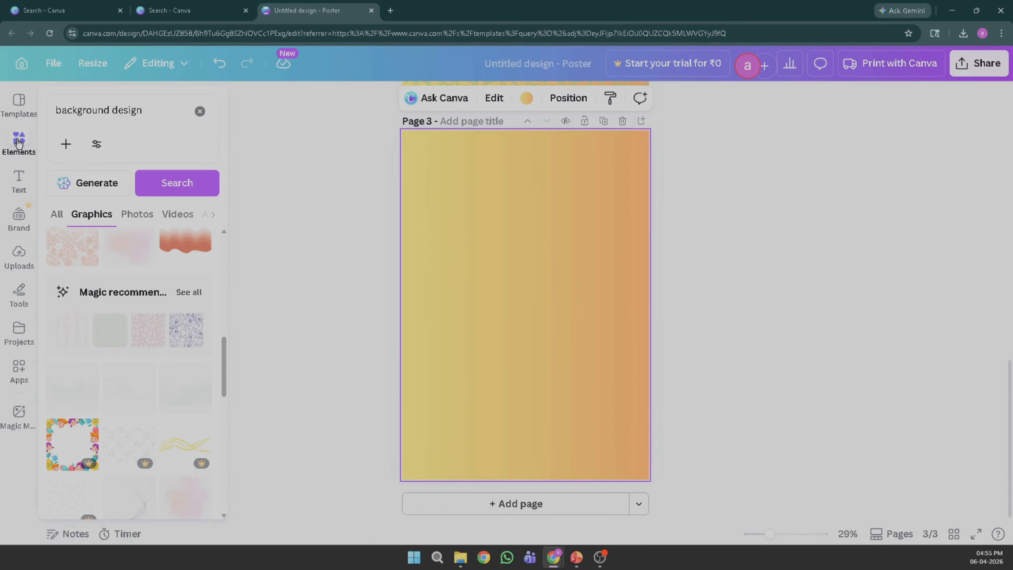
Step: Add the concentric quarter-circle line graphic to page 3, enlarge it and fit it into the page's lower-left corner
{"action": "scroll", "coordinate": [107, 291], "scroll_direction": "down", "scroll_amount": 4}
{"action": "scroll", "coordinate": [124, 311], "scroll_direction": "down", "scroll_amount": 5}
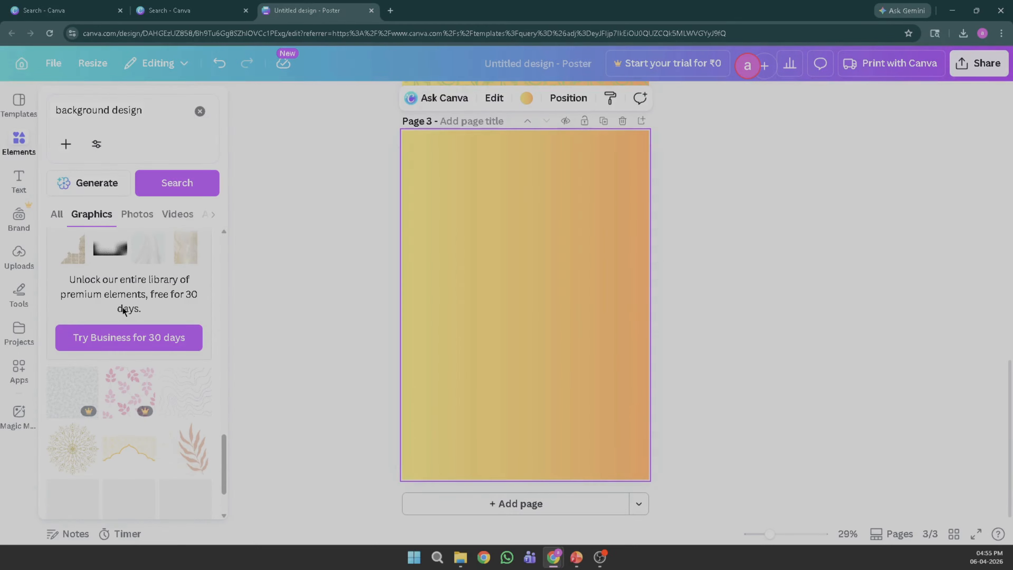
{"action": "scroll", "coordinate": [124, 311], "scroll_direction": "down", "scroll_amount": 10}
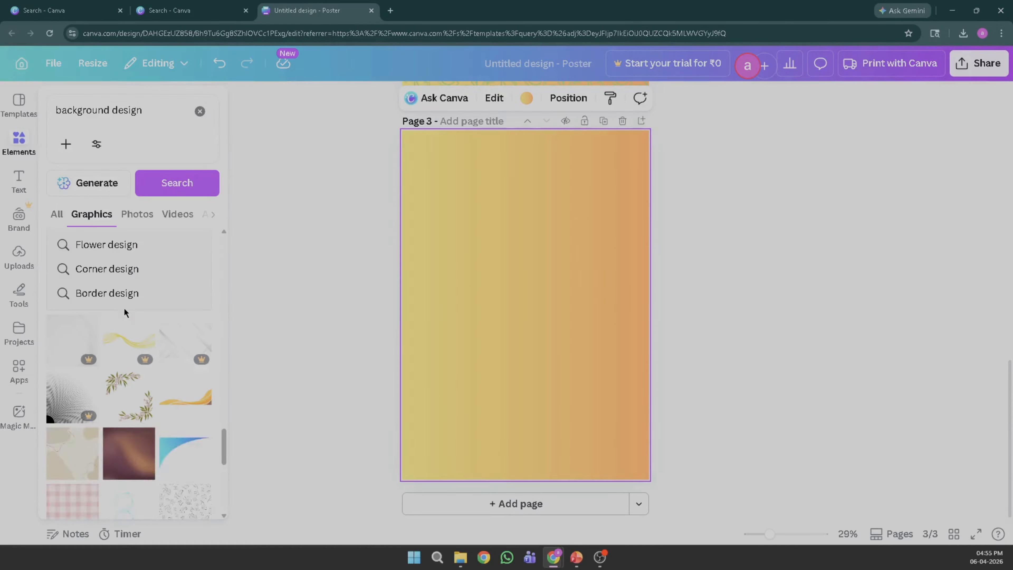
{"action": "scroll", "coordinate": [125, 308], "scroll_direction": "down", "scroll_amount": 4}
{"action": "left_click", "coordinate": [57, 254]}
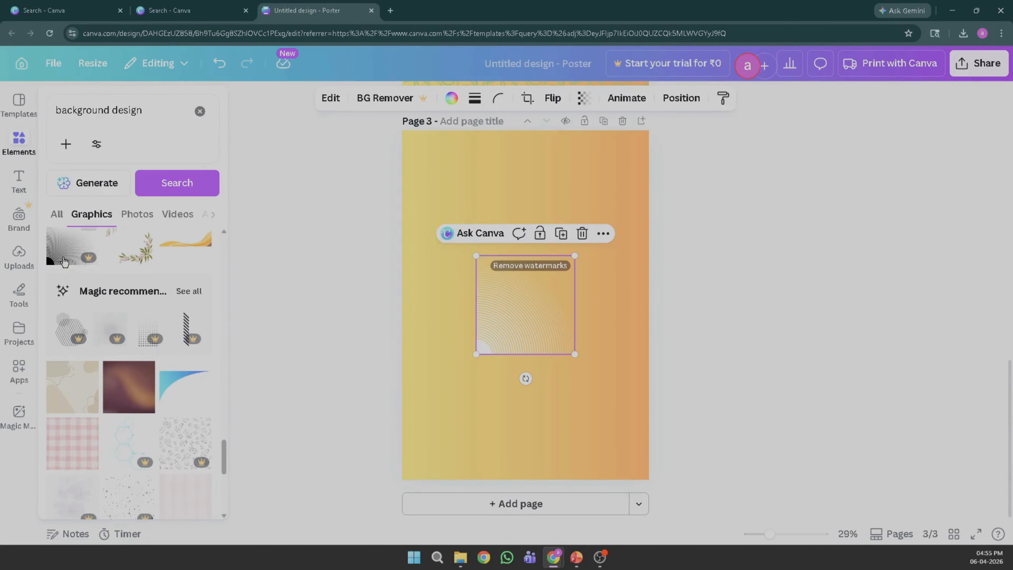
{"action": "left_click_drag", "start_coordinate": [476, 354], "coordinate": [439, 464]}
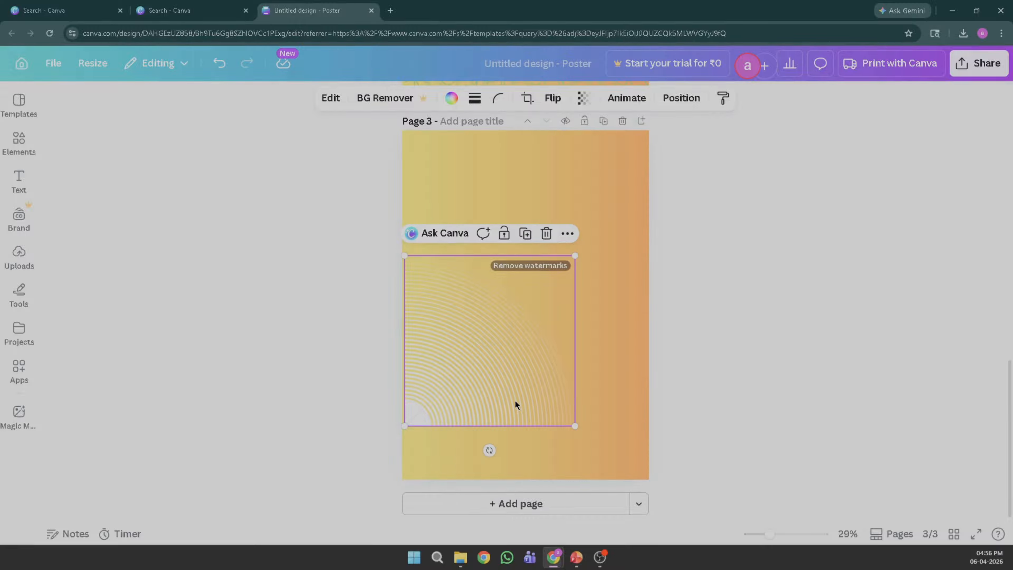
{"action": "left_click_drag", "start_coordinate": [515, 400], "coordinate": [512, 455]}
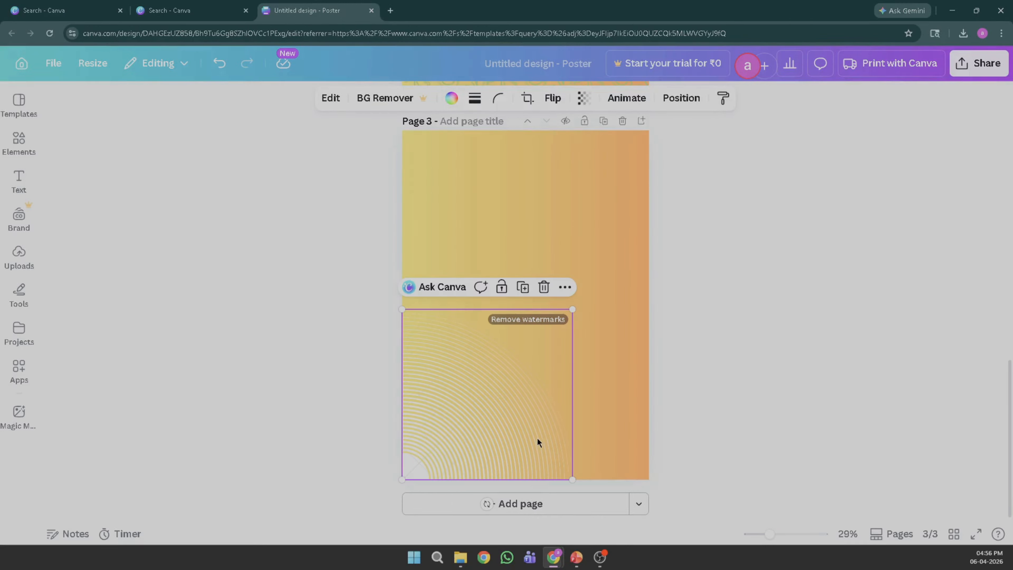
Step: Add a fourth page and browse further through the "background design" graphics
{"action": "left_click", "coordinate": [542, 500]}
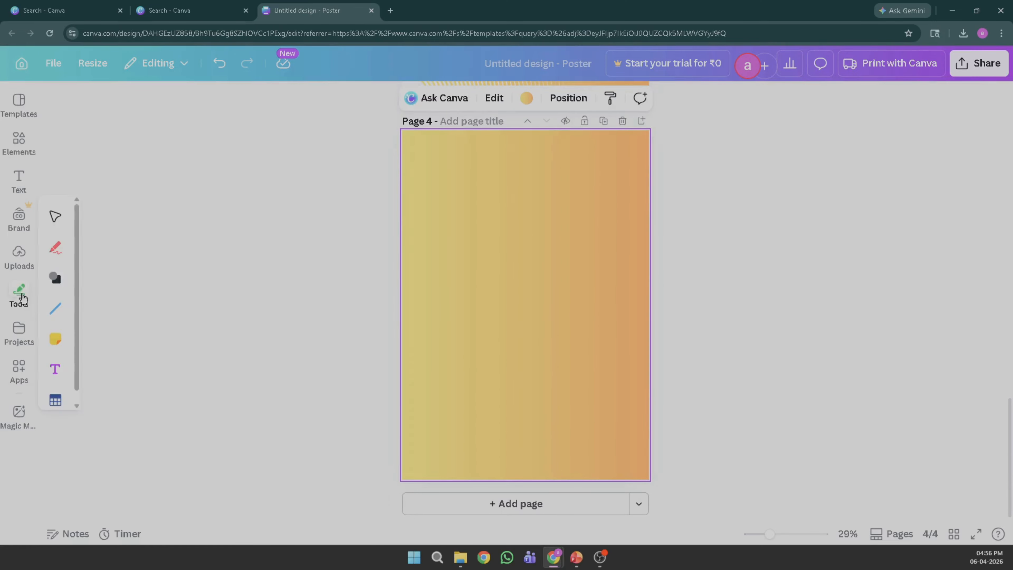
{"action": "left_click", "coordinate": [20, 149]}
{"action": "scroll", "coordinate": [137, 299], "scroll_direction": "down", "scroll_amount": 5}
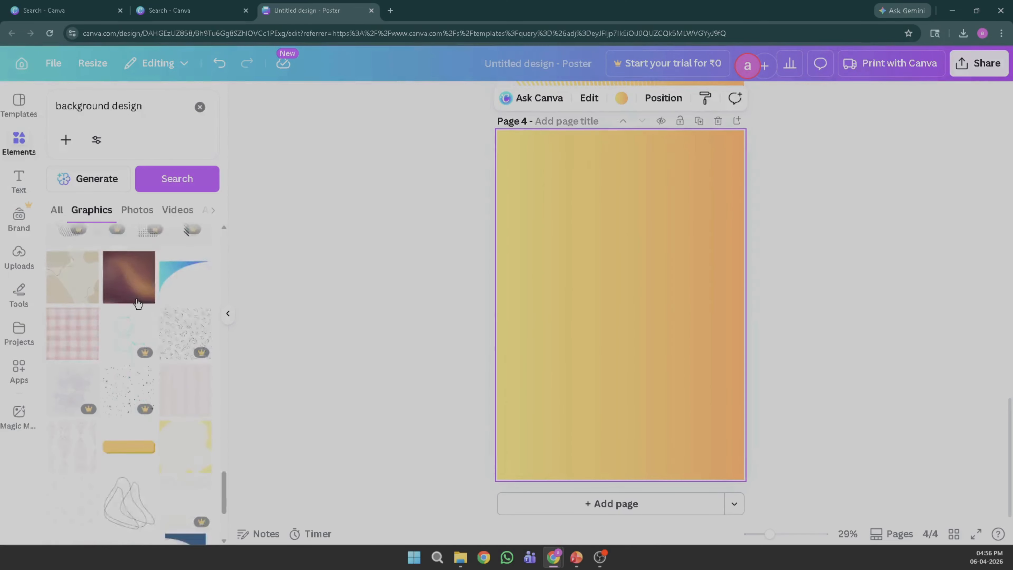
{"action": "scroll", "coordinate": [137, 304], "scroll_direction": "down", "scroll_amount": 8}
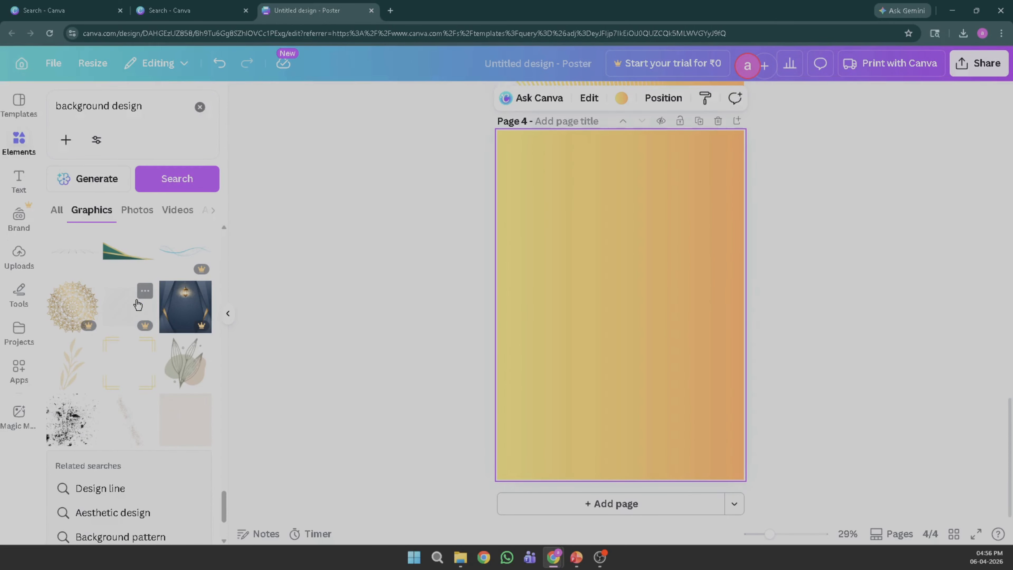
{"action": "scroll", "coordinate": [136, 305], "scroll_direction": "down", "scroll_amount": 10}
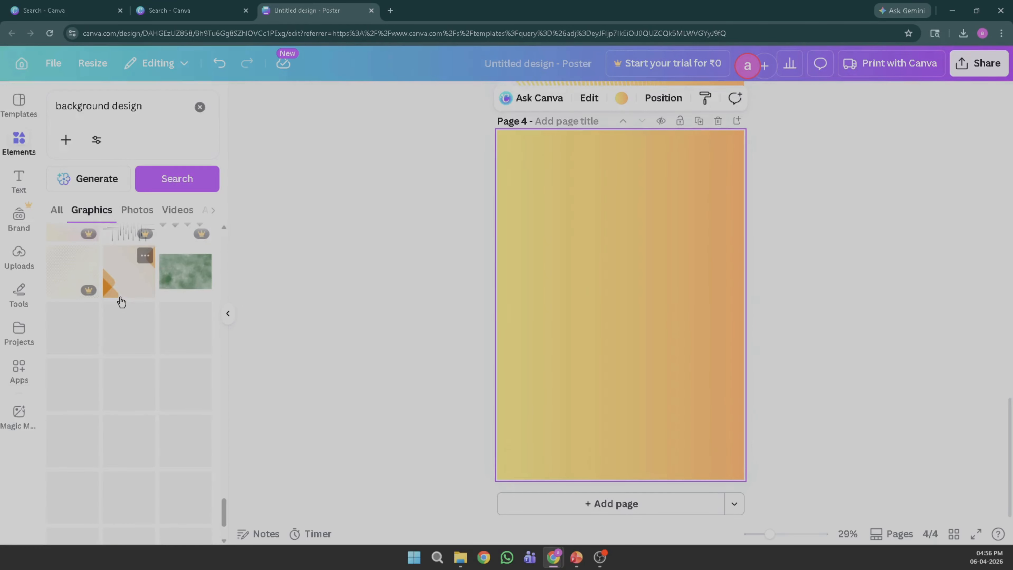
{"action": "scroll", "coordinate": [121, 302], "scroll_direction": "down", "scroll_amount": 5}
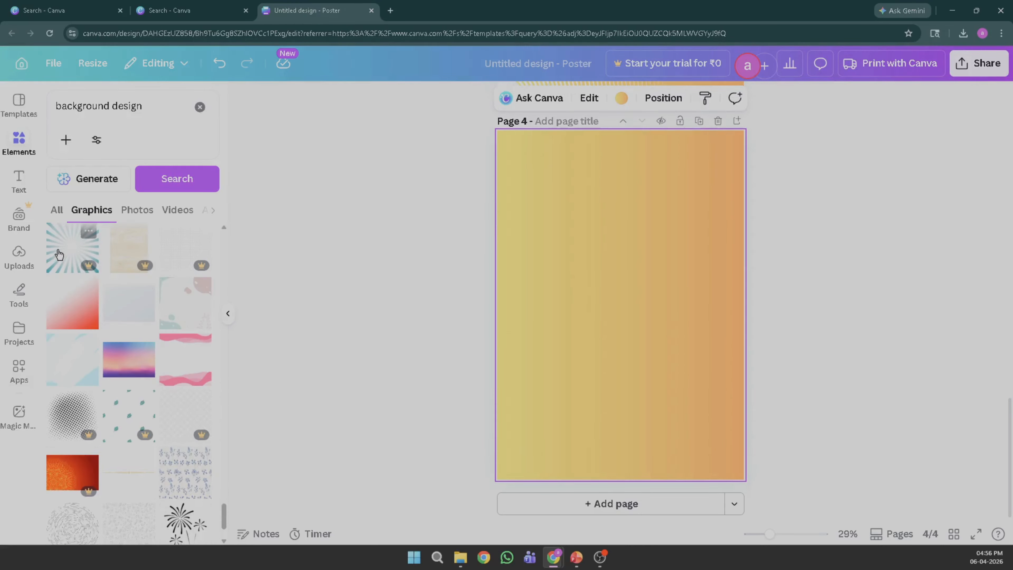
{"action": "mouse_move", "coordinate": [90, 265]}
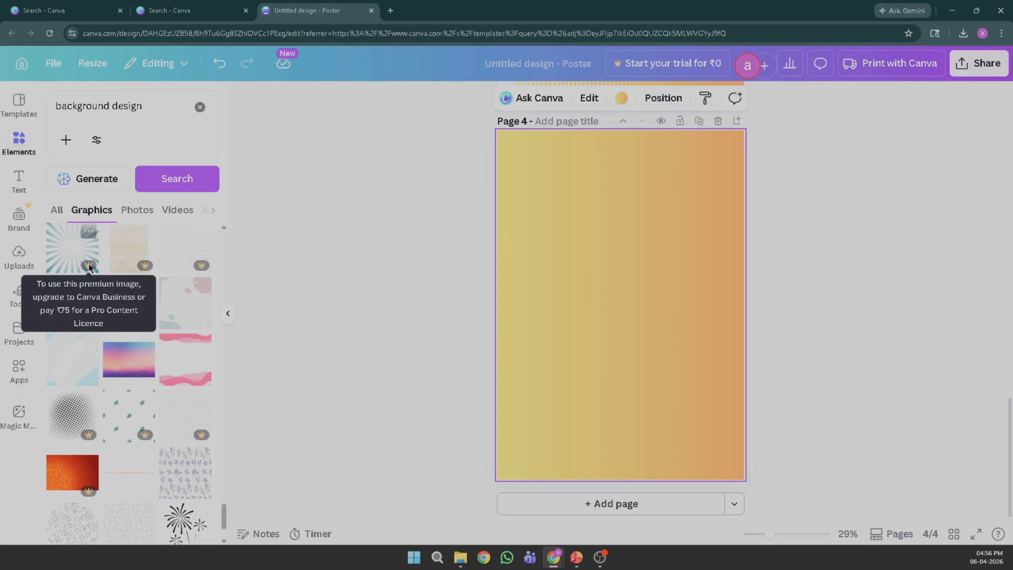
{"action": "left_click", "coordinate": [90, 267]}
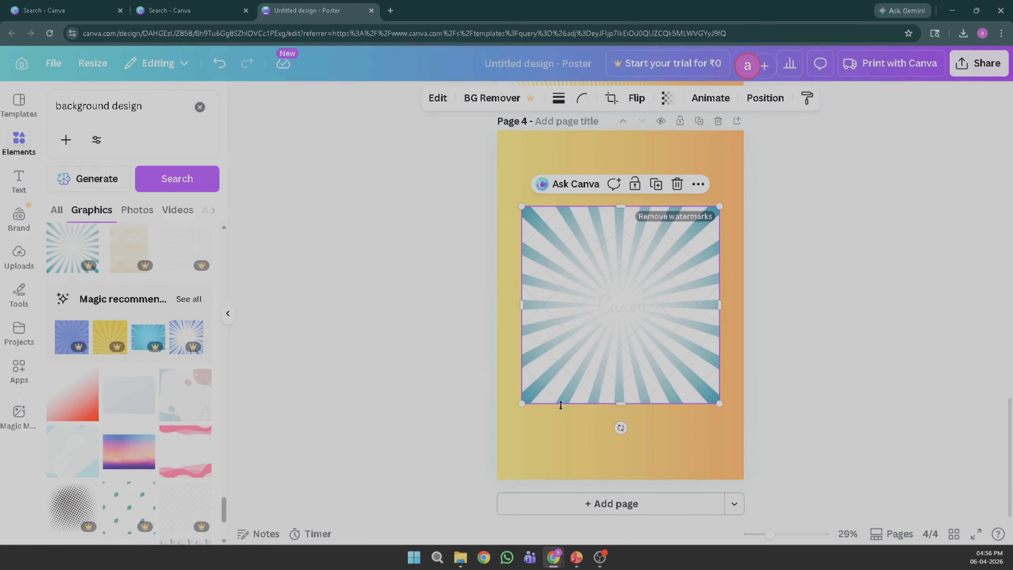
{"action": "left_click_drag", "start_coordinate": [621, 405], "coordinate": [626, 471]}
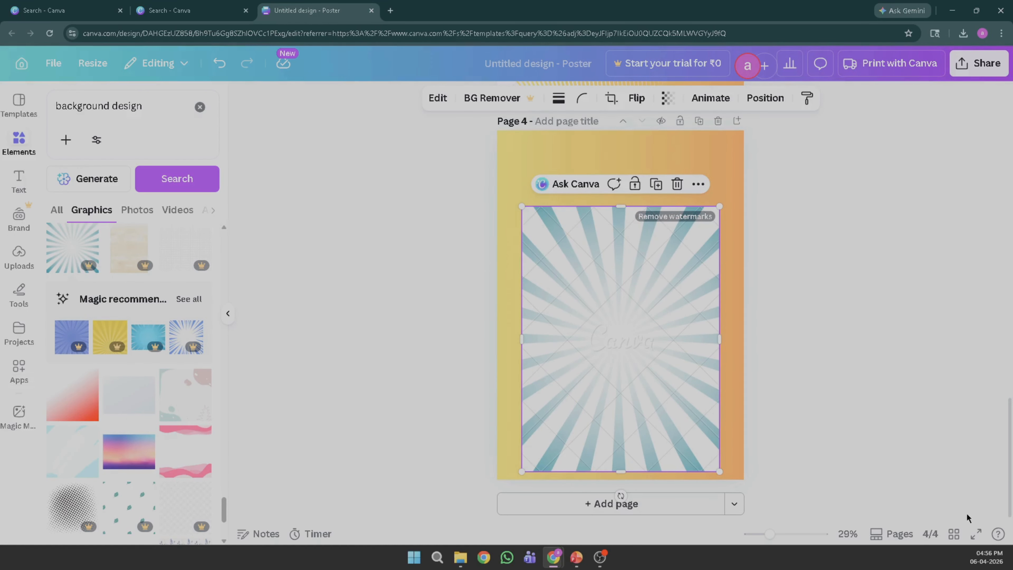
{"action": "left_click", "coordinate": [975, 533]}
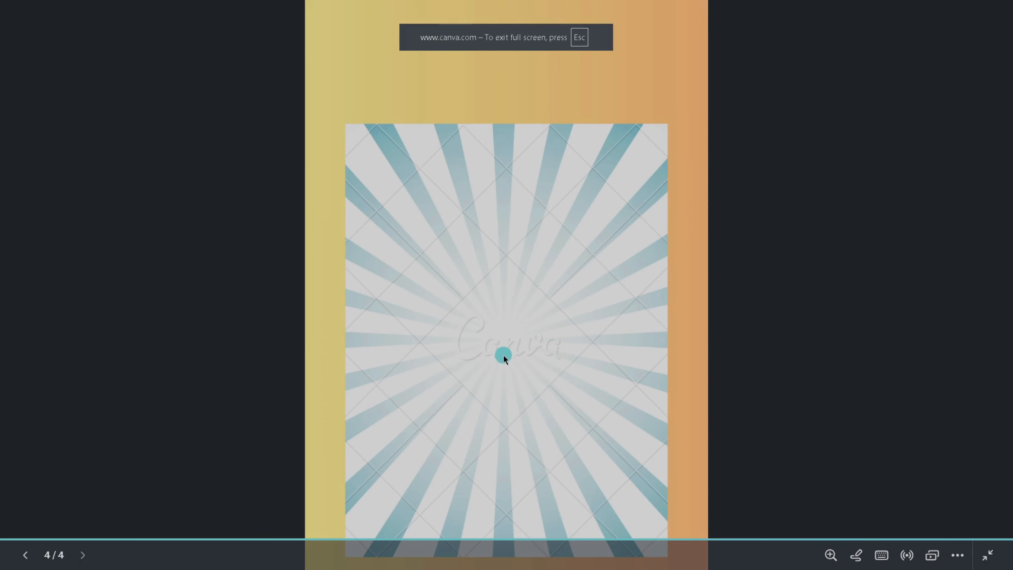
{"action": "key", "text": "Escape"}
{"action": "left_click", "coordinate": [652, 298]}
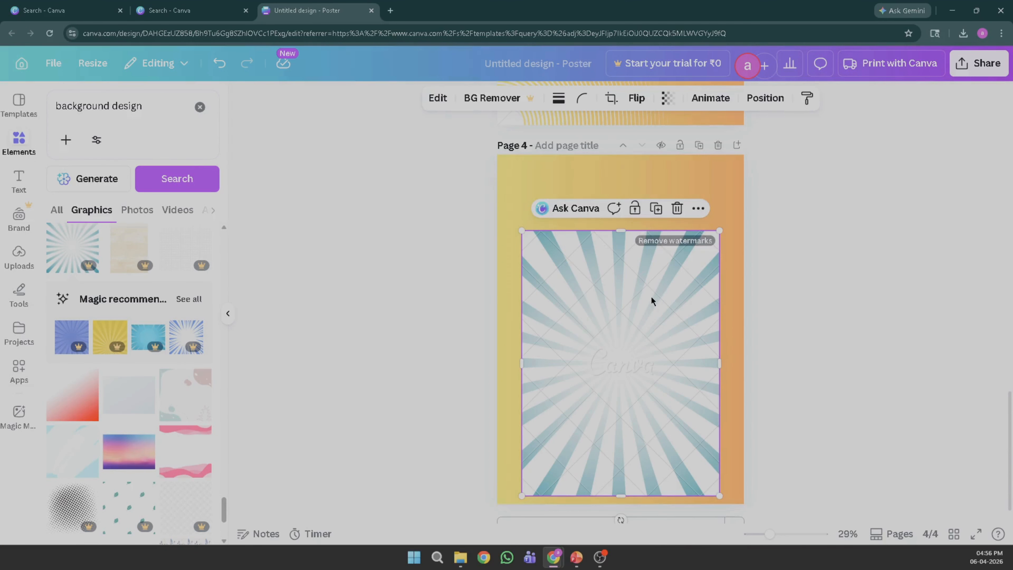
{"action": "left_click", "coordinate": [677, 208]}
Step: Add the blue curved swoosh graphic to page 4 and place it in the page's lower-left corner
{"action": "scroll", "coordinate": [108, 358], "scroll_direction": "down", "scroll_amount": 4}
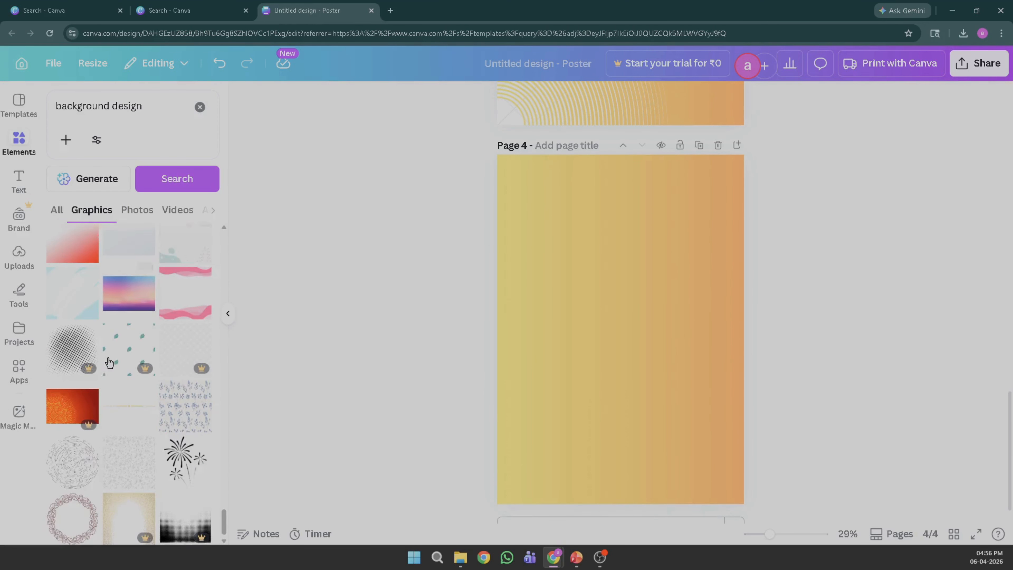
{"action": "scroll", "coordinate": [115, 345], "scroll_direction": "down", "scroll_amount": 4}
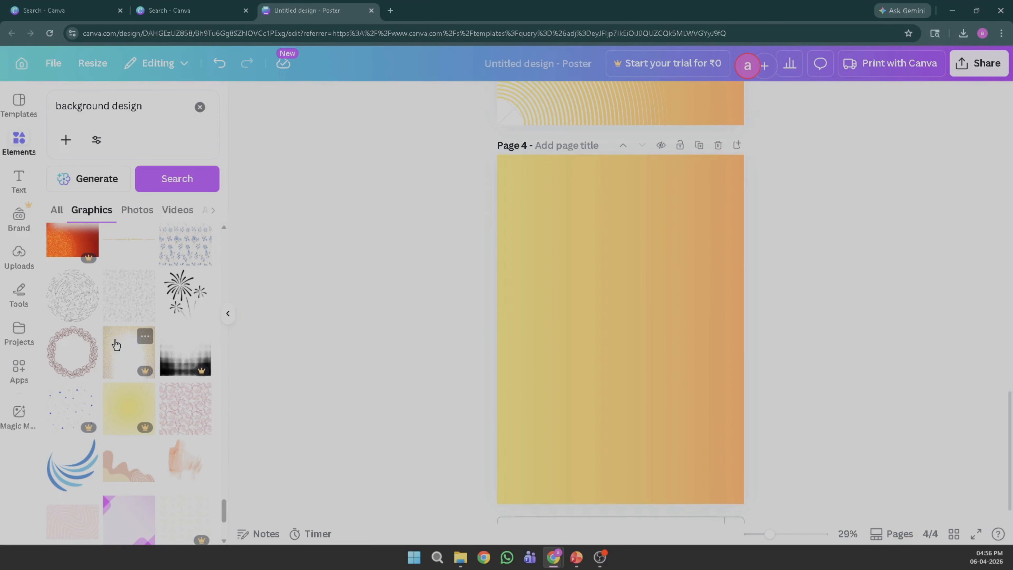
{"action": "scroll", "coordinate": [115, 345], "scroll_direction": "down", "scroll_amount": 4}
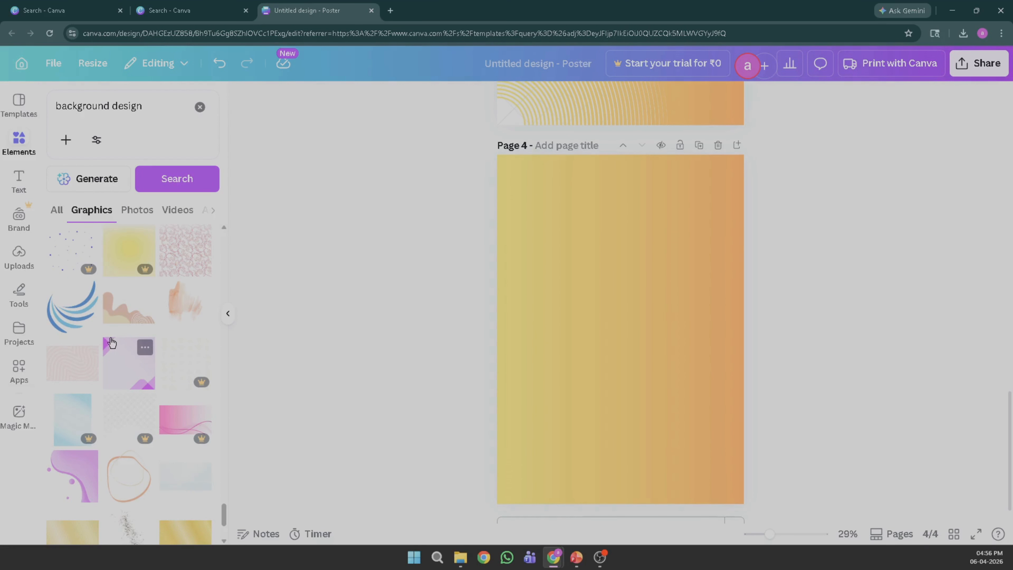
{"action": "left_click", "coordinate": [62, 318]}
{"action": "left_click_drag", "start_coordinate": [592, 361], "coordinate": [521, 486]}
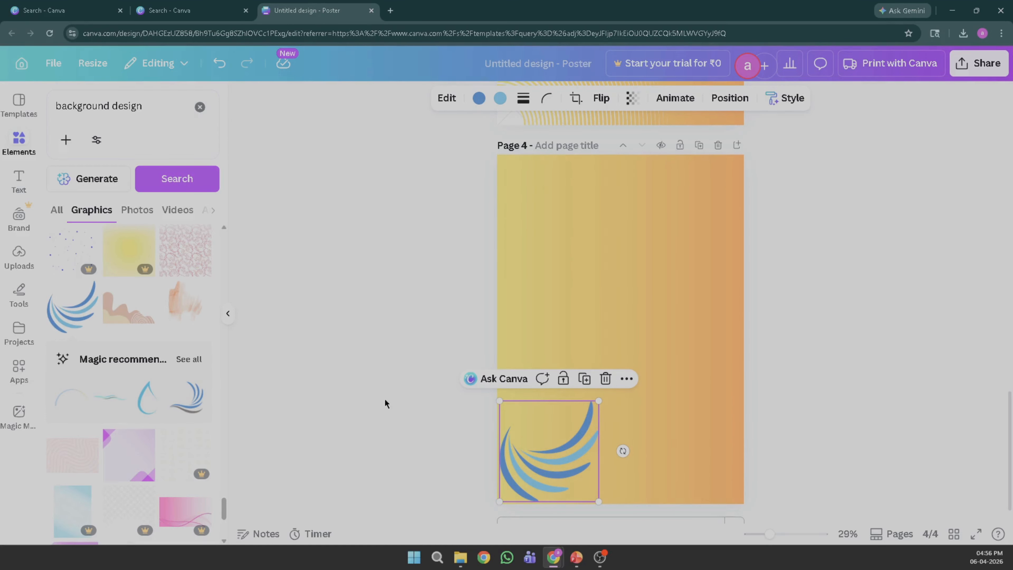
Step: Add the black diagonal brush-stroke graphic to page 4, enlarge it to the page width and align it with the page's bottom edge
{"action": "scroll", "coordinate": [148, 475], "scroll_direction": "down", "scroll_amount": 5}
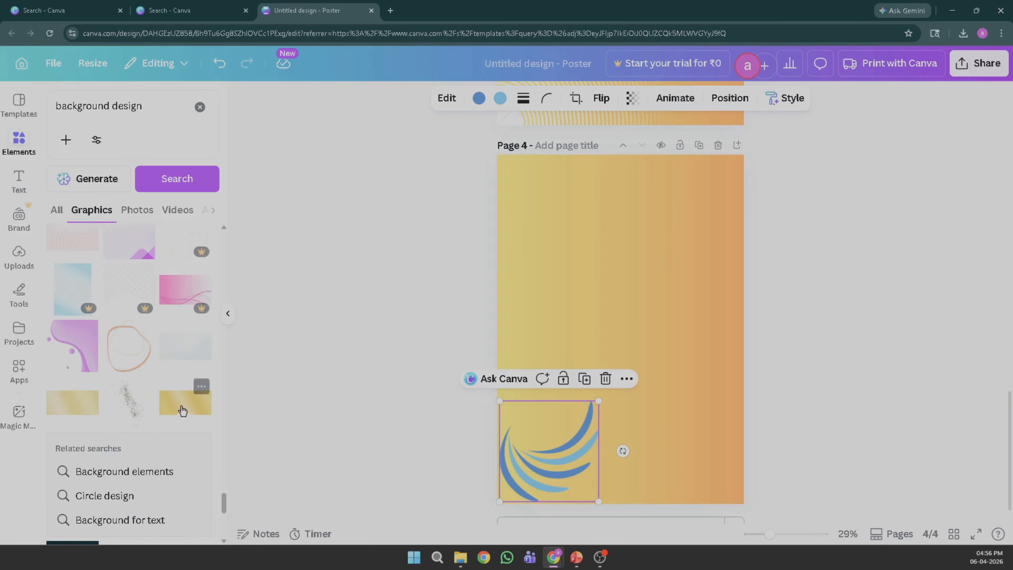
{"action": "scroll", "coordinate": [182, 399], "scroll_direction": "down", "scroll_amount": 3}
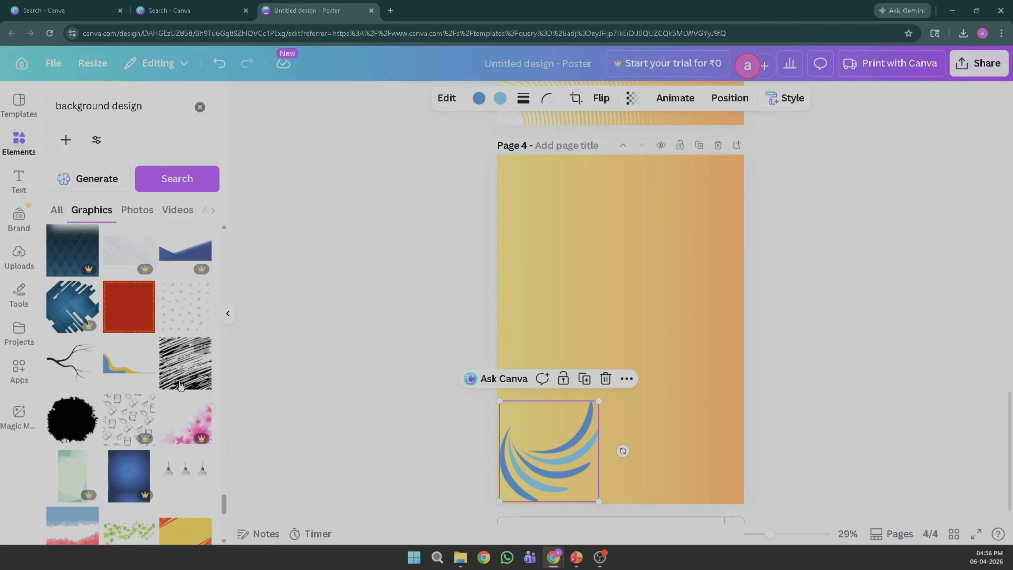
{"action": "left_click", "coordinate": [181, 383]}
{"action": "left_click_drag", "start_coordinate": [572, 378], "coordinate": [472, 421]}
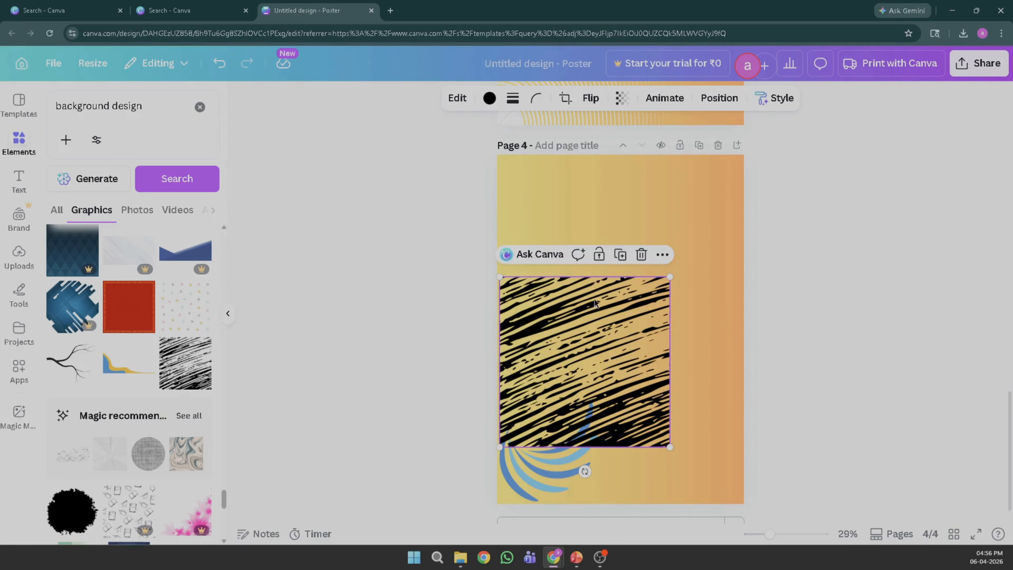
{"action": "left_click_drag", "start_coordinate": [613, 335], "coordinate": [613, 214]}
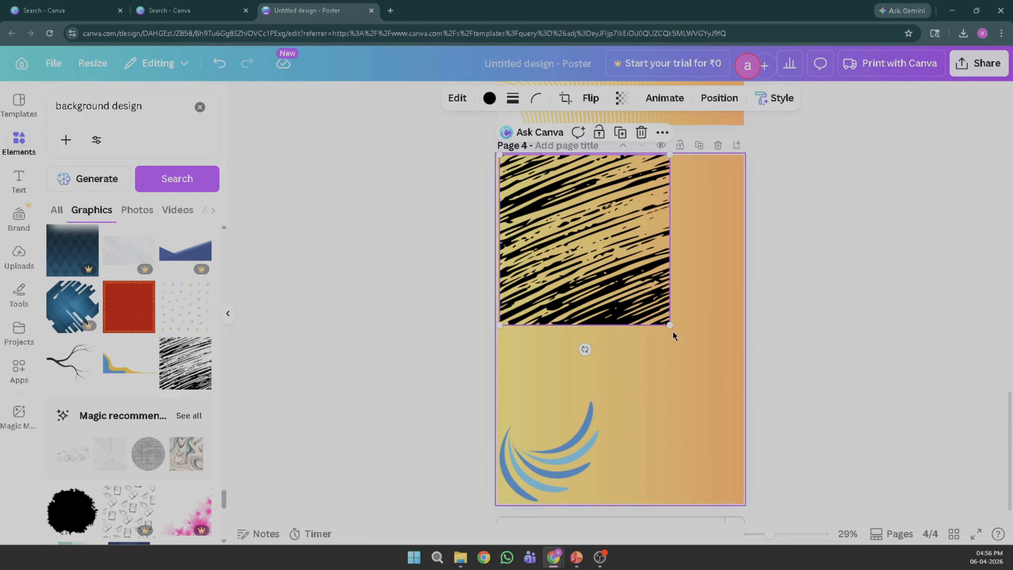
{"action": "left_click_drag", "start_coordinate": [670, 325], "coordinate": [743, 397]}
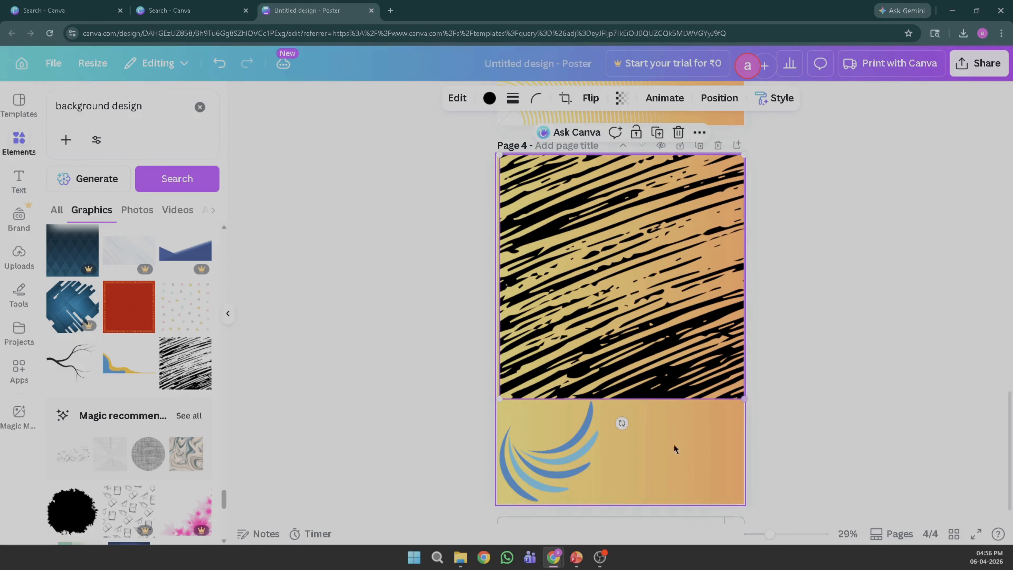
{"action": "left_click_drag", "start_coordinate": [627, 393], "coordinate": [624, 482]}
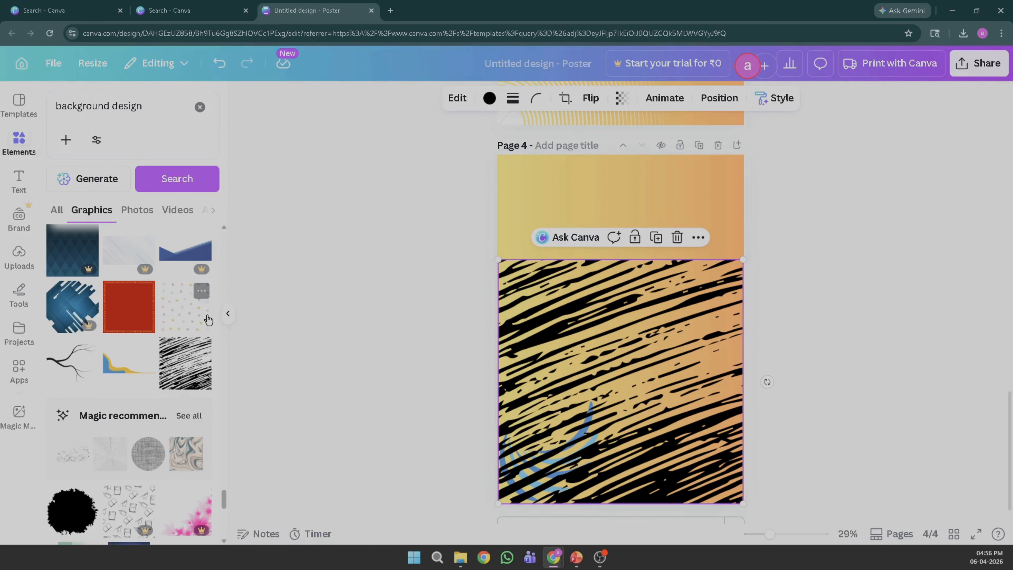
Step: Delete the orange floral pattern from page 1
{"action": "scroll", "coordinate": [192, 337], "scroll_direction": "down", "scroll_amount": 3}
{"action": "scroll", "coordinate": [389, 354], "scroll_direction": "down", "scroll_amount": 1}
{"action": "scroll", "coordinate": [578, 250], "scroll_direction": "up", "scroll_amount": 15}
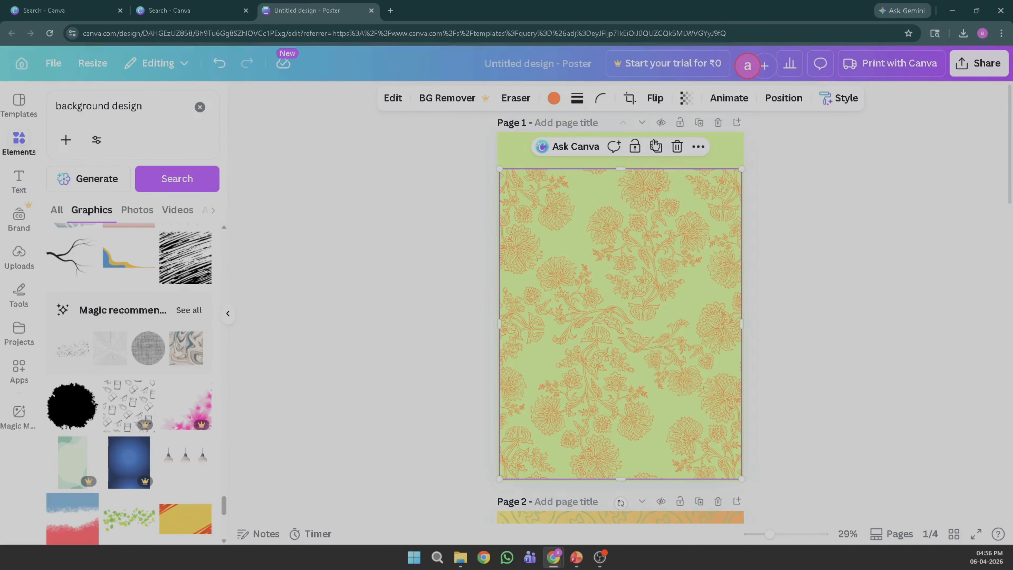
{"action": "left_click", "coordinate": [675, 145]}
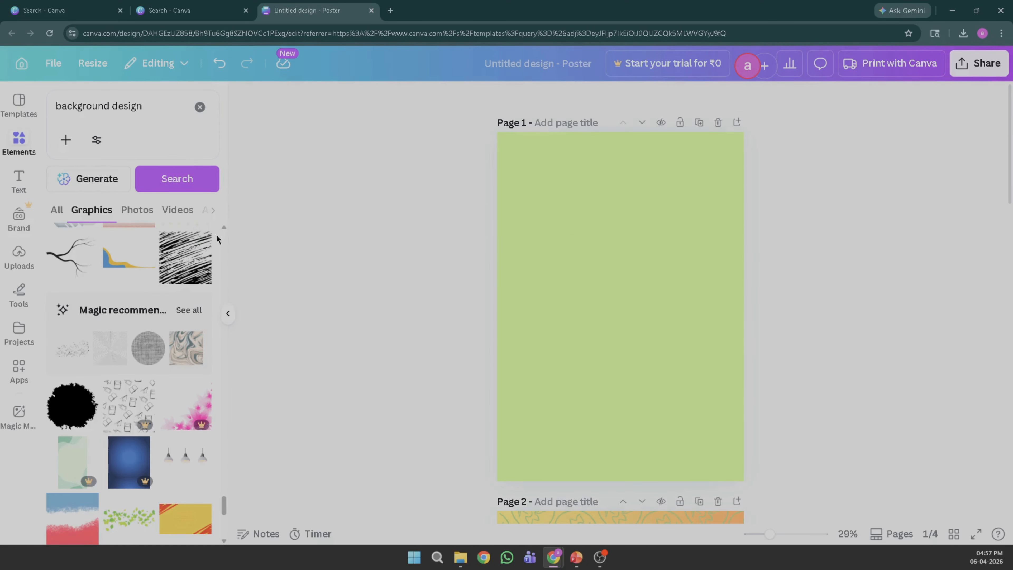
{"action": "left_click", "coordinate": [16, 156]}
{"action": "left_click", "coordinate": [447, 270]}
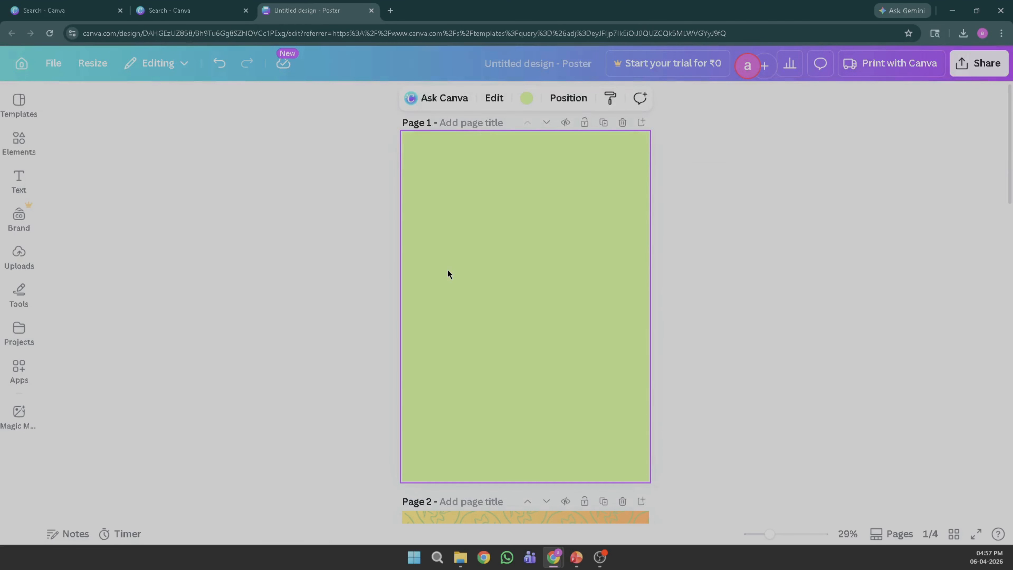
{"action": "left_click", "coordinate": [19, 144]}
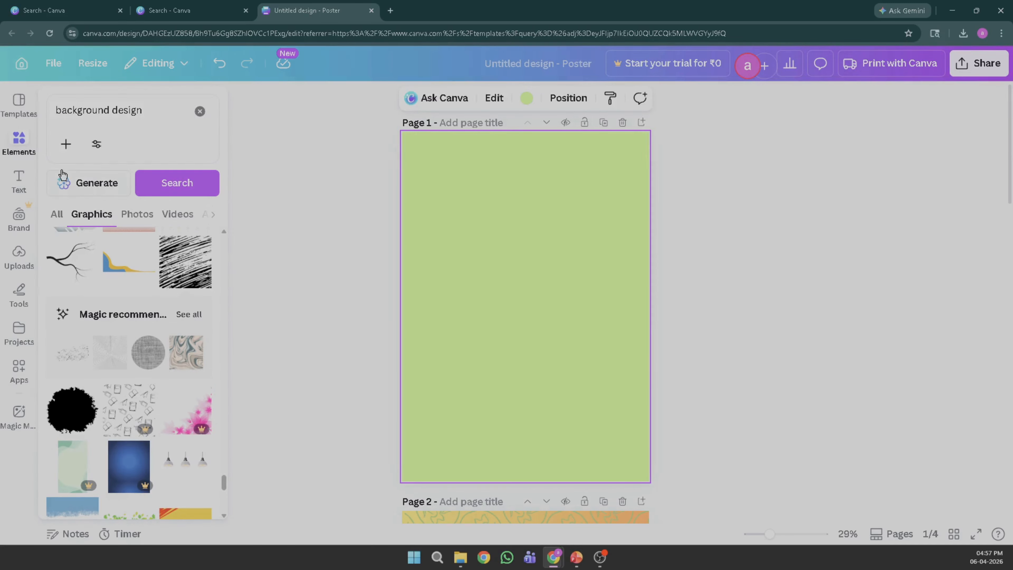
{"action": "left_click", "coordinate": [153, 114]}
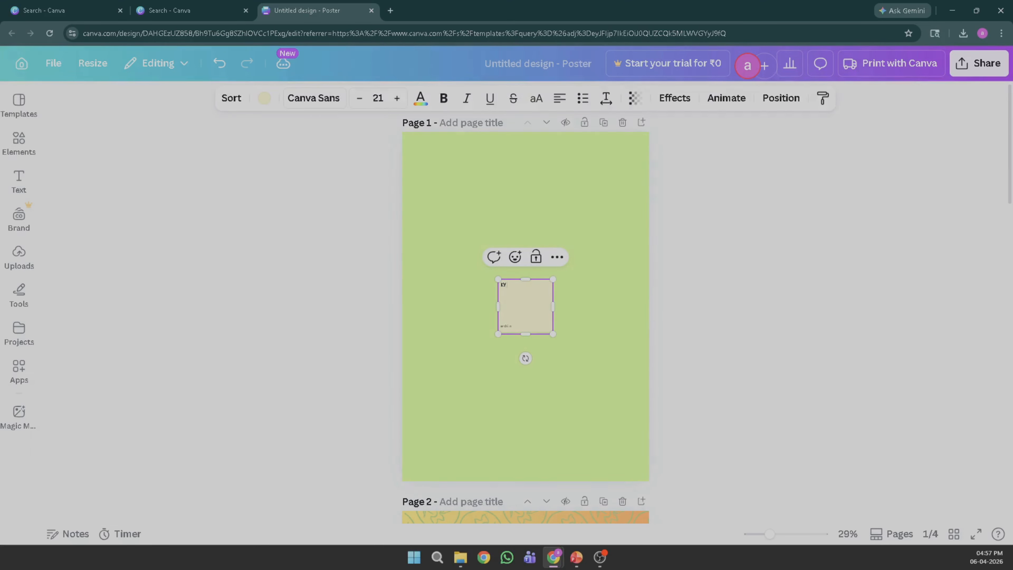
Step: Replace the "background design" query and search the graphics for "SKY BACKGROUND"
{"action": "left_click", "coordinate": [16, 146]}
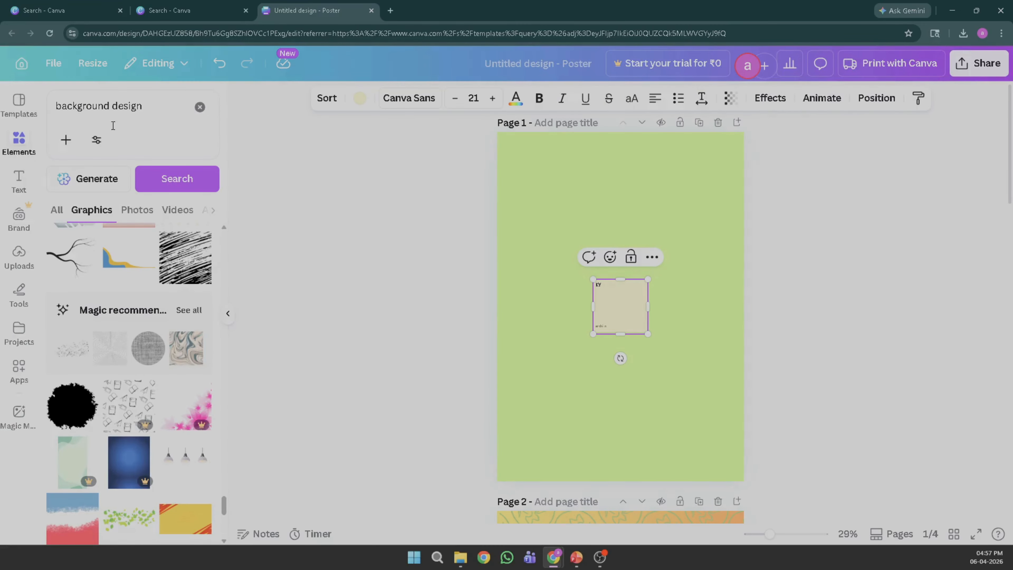
{"action": "left_click", "coordinate": [158, 110]}
{"action": "key", "text": "BackSpace"}
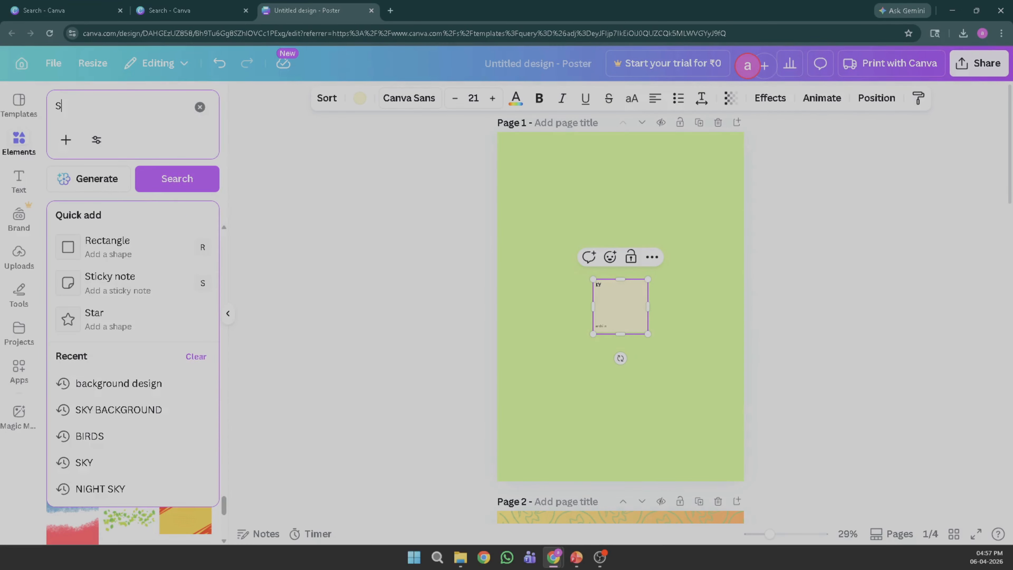
{"action": "type", "text": "SKY BACK"}
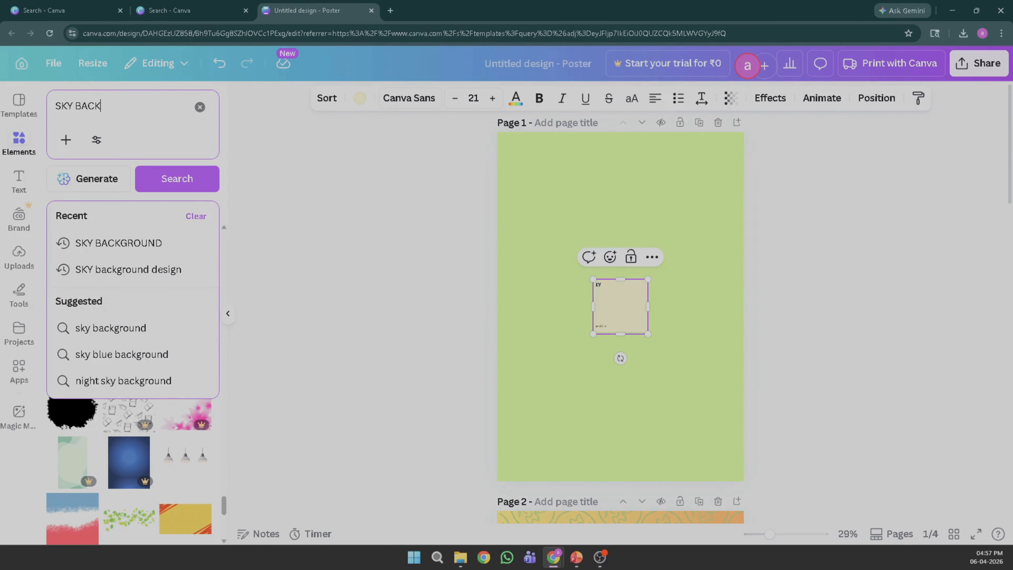
{"action": "left_click", "coordinate": [146, 242]}
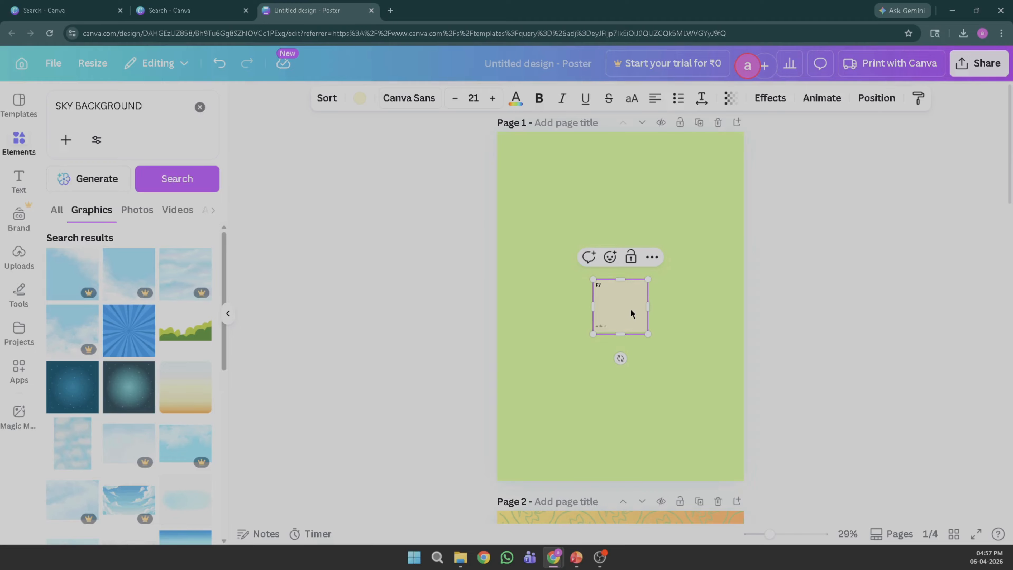
Step: Remove the sticky note from page 1 and browse through the "SKY BACKGROUND" graphics
{"action": "left_click", "coordinate": [305, 310]}
{"action": "scroll", "coordinate": [136, 399], "scroll_direction": "down", "scroll_amount": 10}
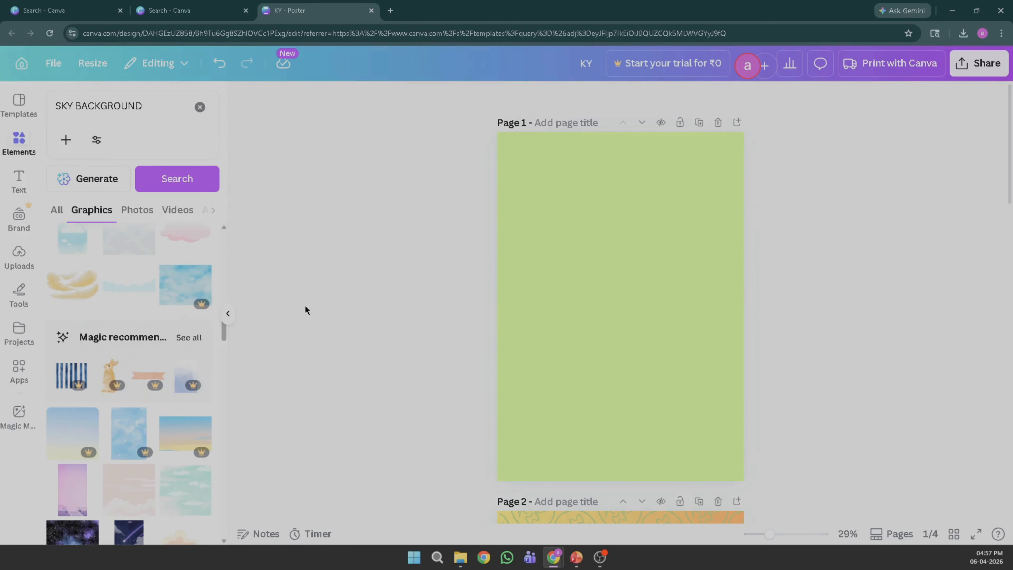
{"action": "scroll", "coordinate": [134, 385], "scroll_direction": "down", "scroll_amount": 6}
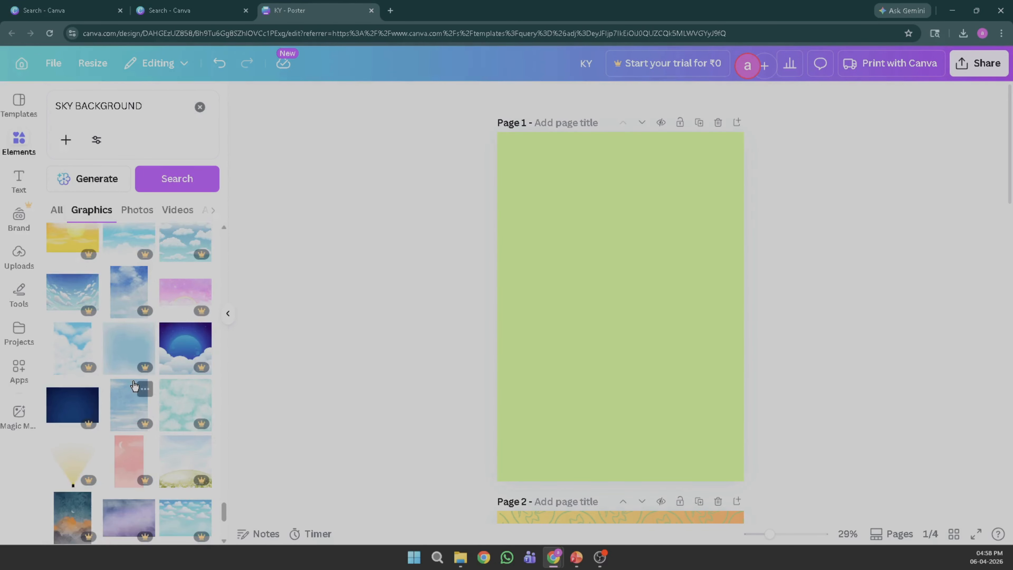
{"action": "scroll", "coordinate": [134, 385], "scroll_direction": "down", "scroll_amount": 5}
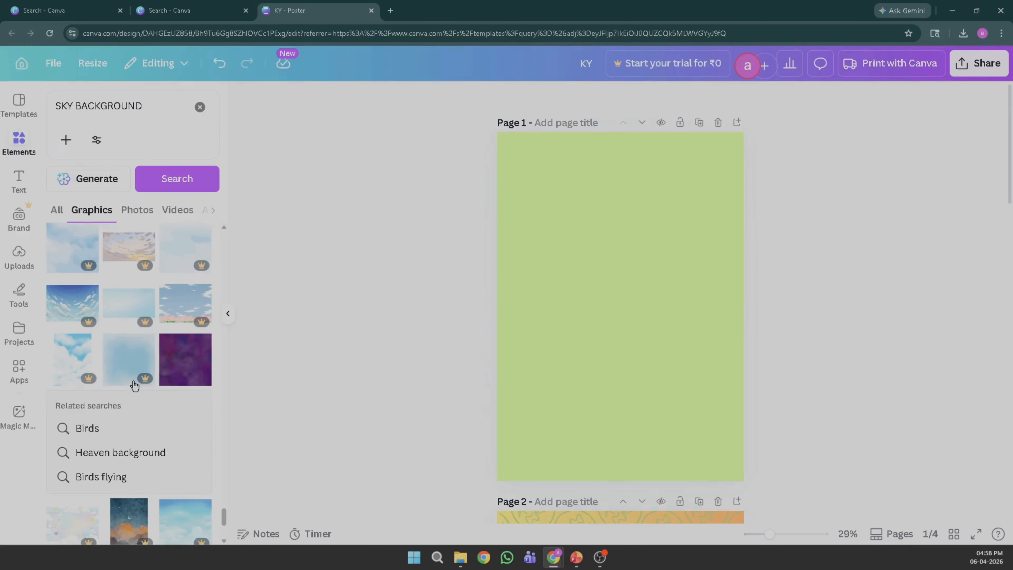
{"action": "scroll", "coordinate": [134, 385], "scroll_direction": "down", "scroll_amount": 6}
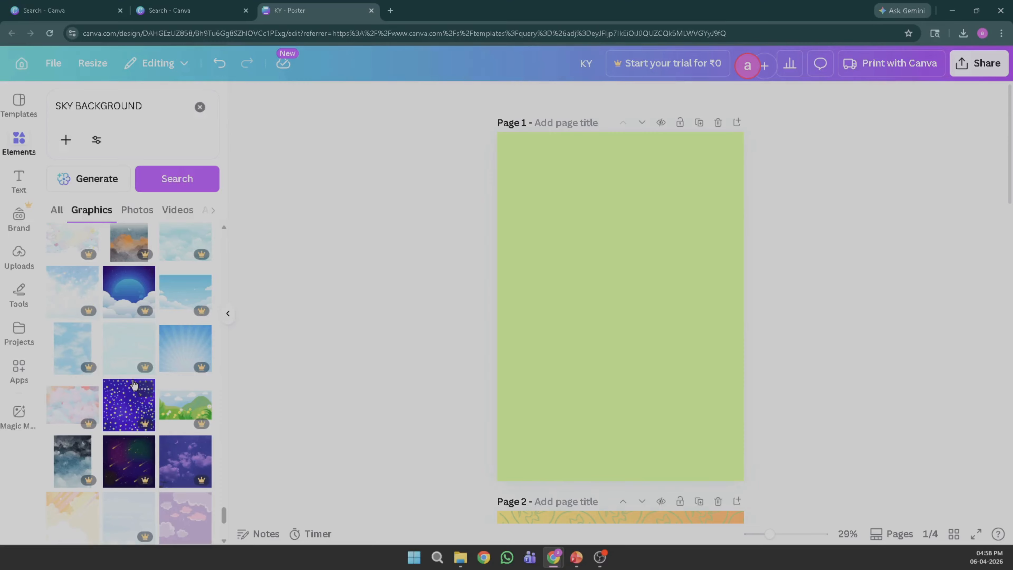
{"action": "scroll", "coordinate": [134, 385], "scroll_direction": "down", "scroll_amount": 6}
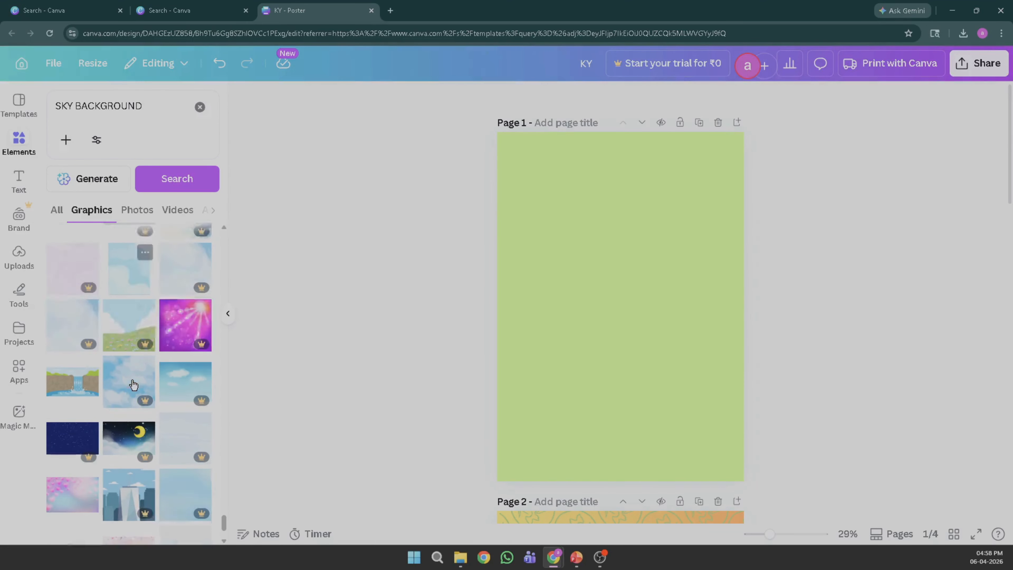
{"action": "scroll", "coordinate": [128, 371], "scroll_direction": "down", "scroll_amount": 6}
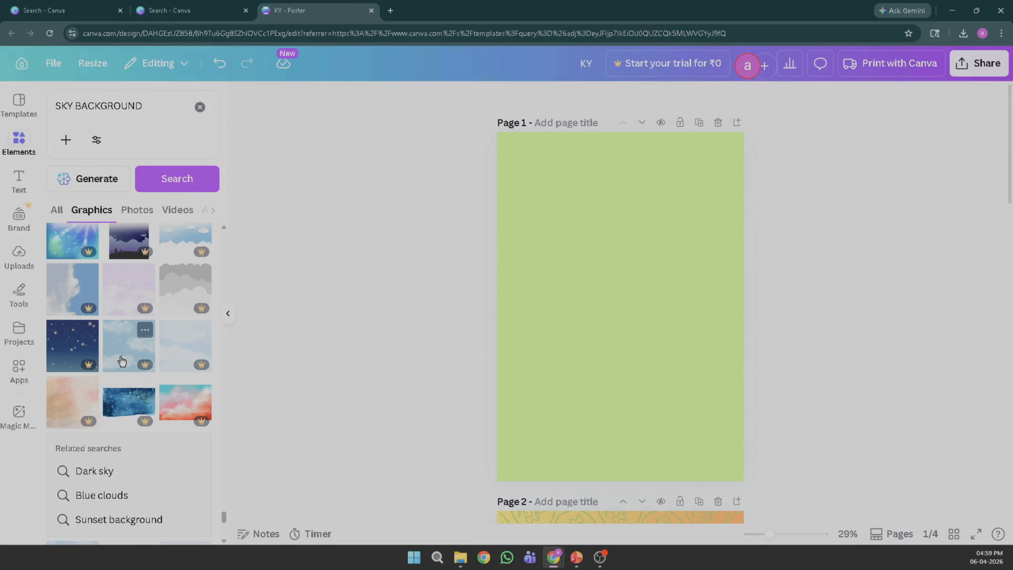
Step: Refine the graphics search to "FREE SKY BACKGROUND"
{"action": "left_click", "coordinate": [57, 105]}
{"action": "type", "text": "FREE"}
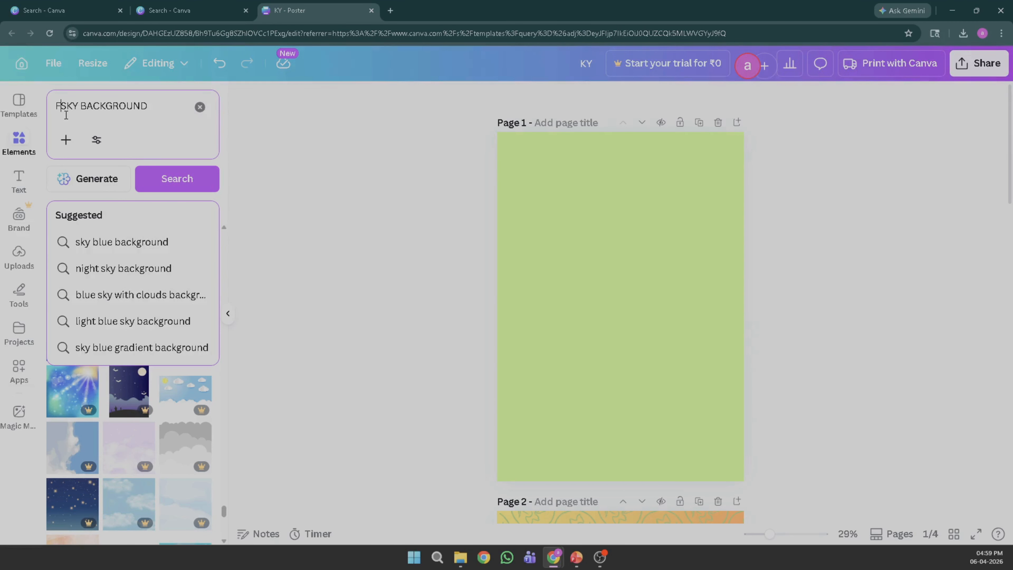
{"action": "key", "text": "Return"}
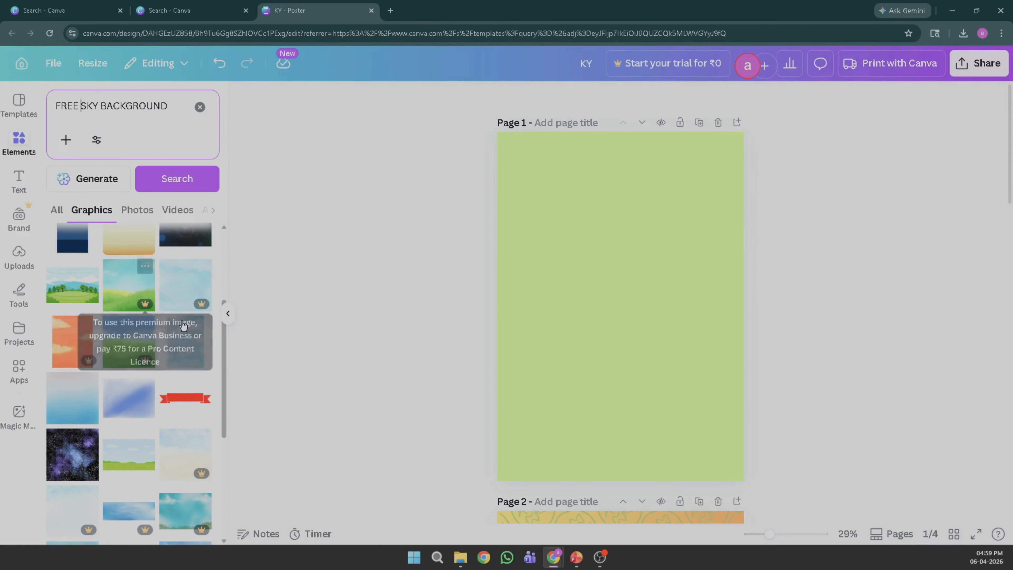
Step: Add the grey-to-blue gradient sky graphic to page 1, move it to the page's top edge and stretch it to about the page width
{"action": "left_click", "coordinate": [73, 410]}
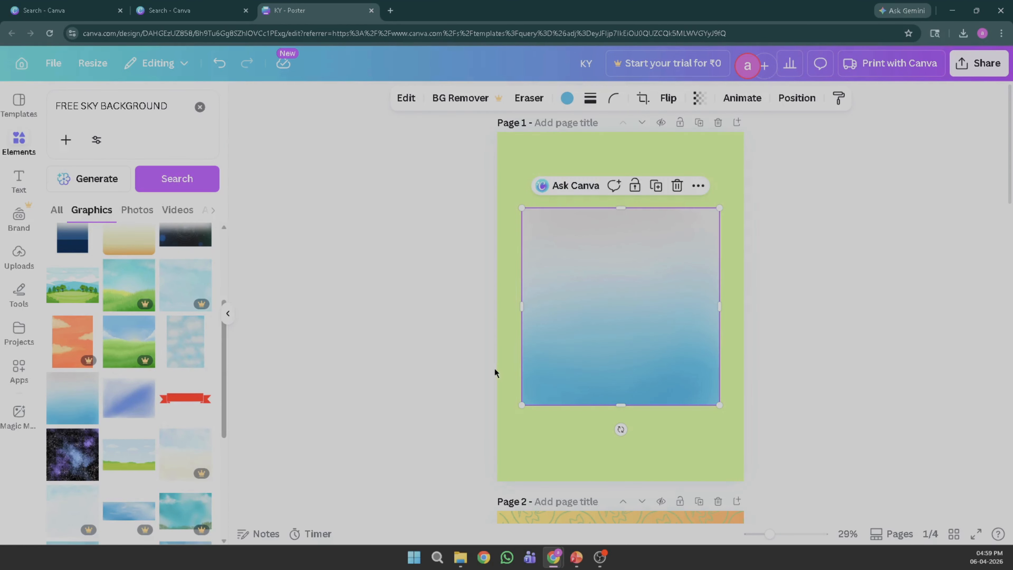
{"action": "left_click_drag", "start_coordinate": [567, 361], "coordinate": [550, 283]}
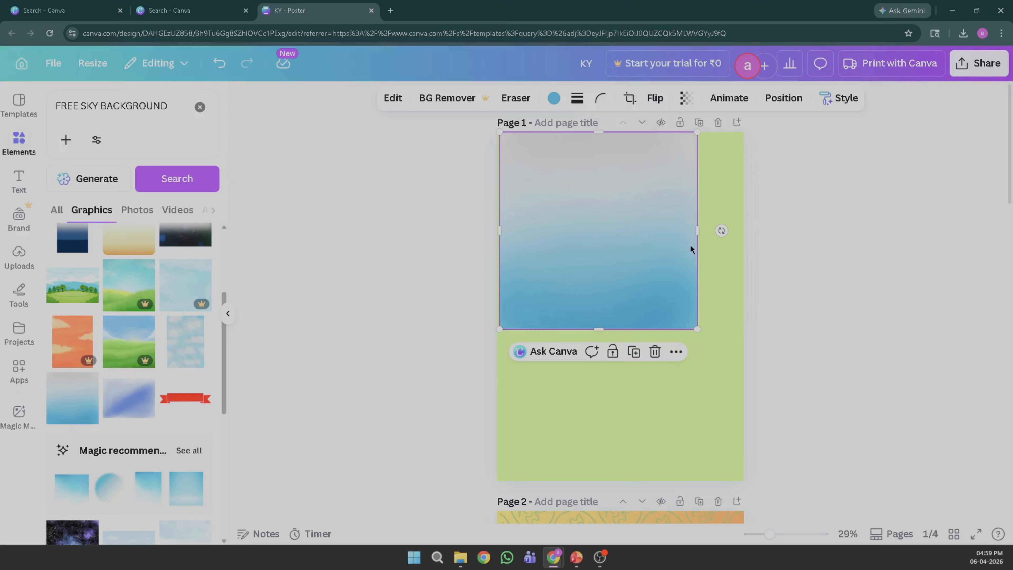
{"action": "left_click_drag", "start_coordinate": [709, 230], "coordinate": [753, 230]}
Step: Set page 1's background to the dark green #4C8109 and extend the sky graphic to the page's left edge
{"action": "left_click", "coordinate": [593, 389]}
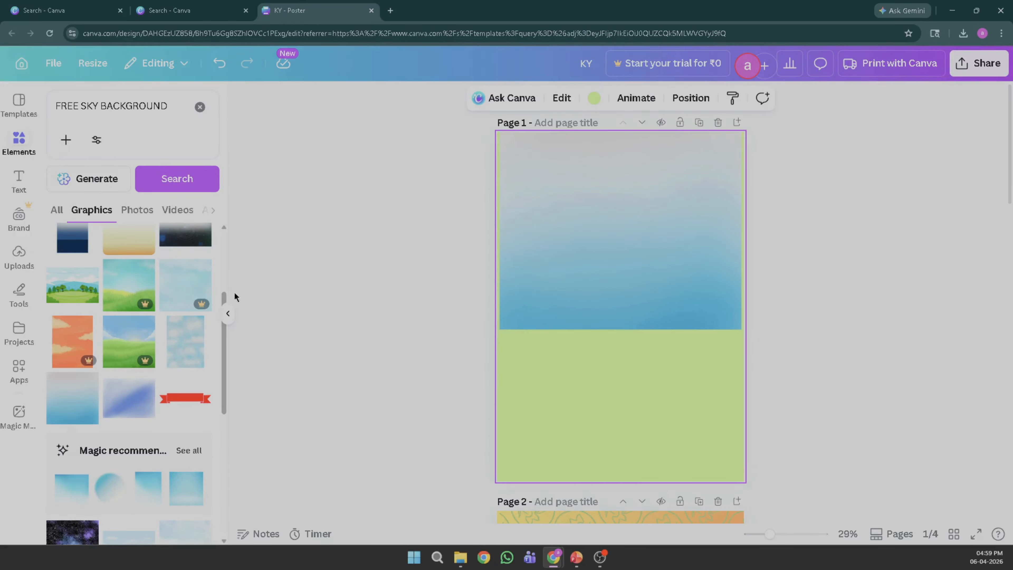
{"action": "left_click", "coordinate": [593, 98]}
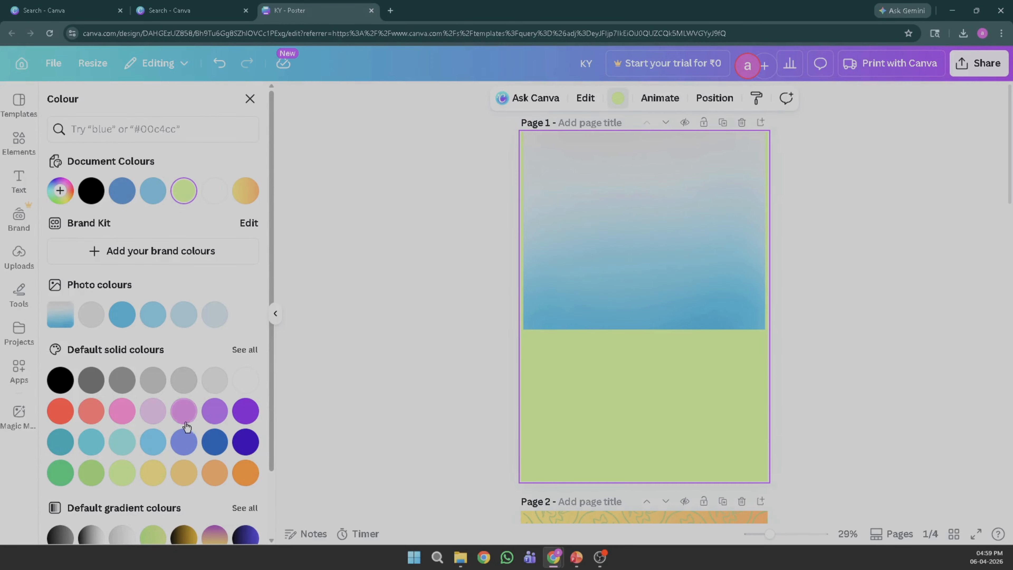
{"action": "scroll", "coordinate": [115, 339], "scroll_direction": "down", "scroll_amount": 2}
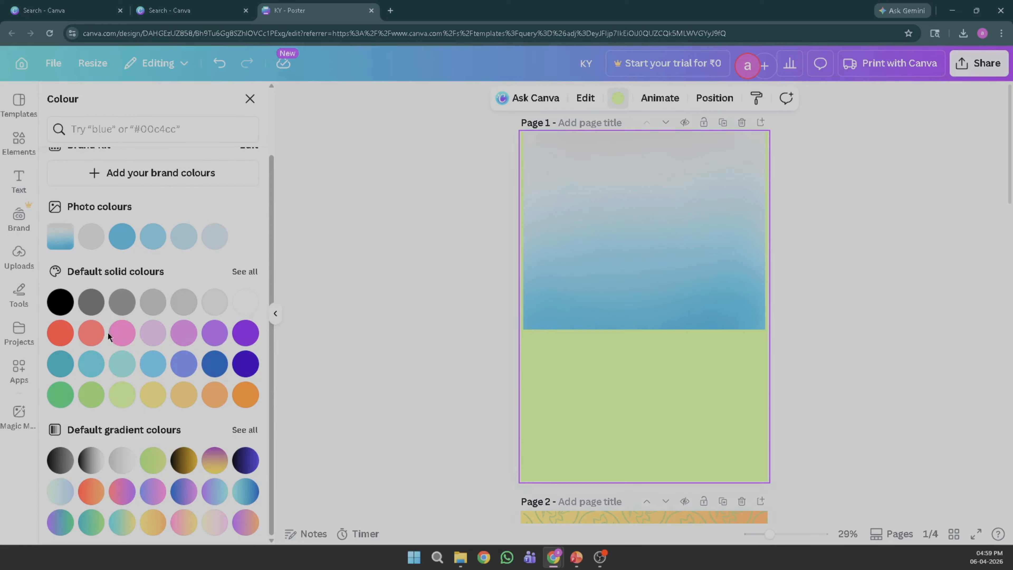
{"action": "scroll", "coordinate": [83, 298], "scroll_direction": "up", "scroll_amount": 2}
{"action": "left_click", "coordinate": [61, 191]}
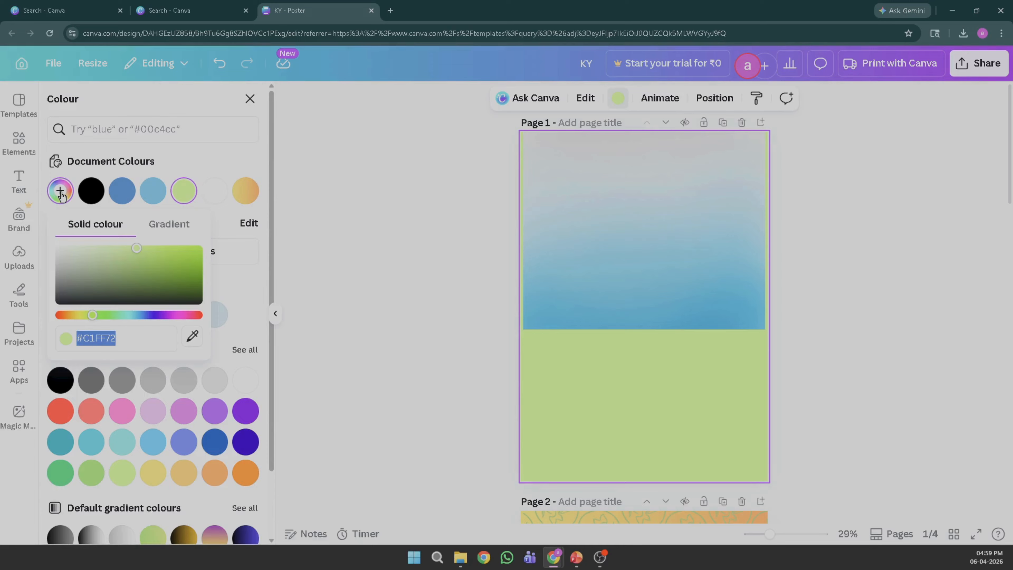
{"action": "left_click", "coordinate": [195, 263]}
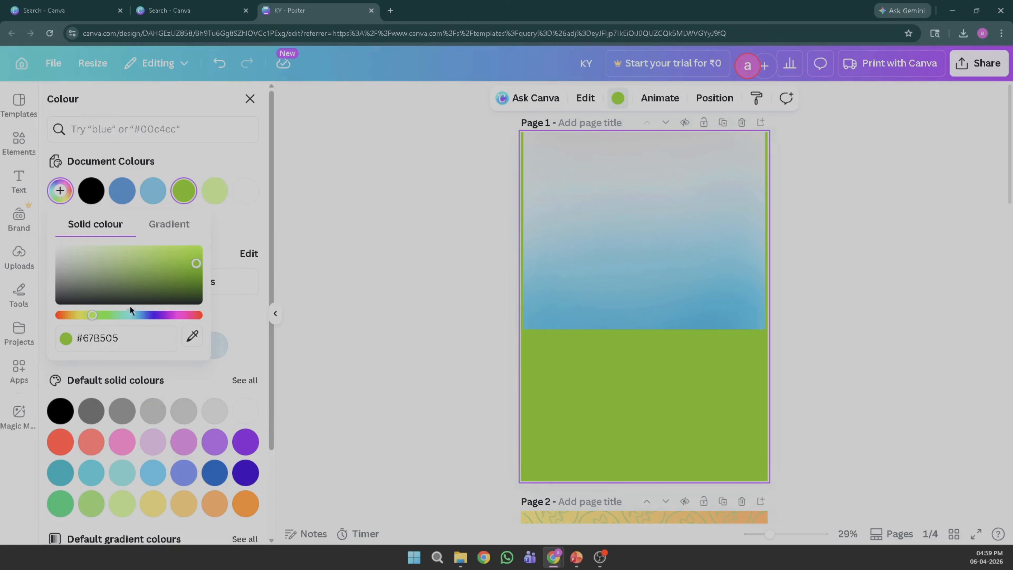
{"action": "left_click", "coordinate": [191, 274]}
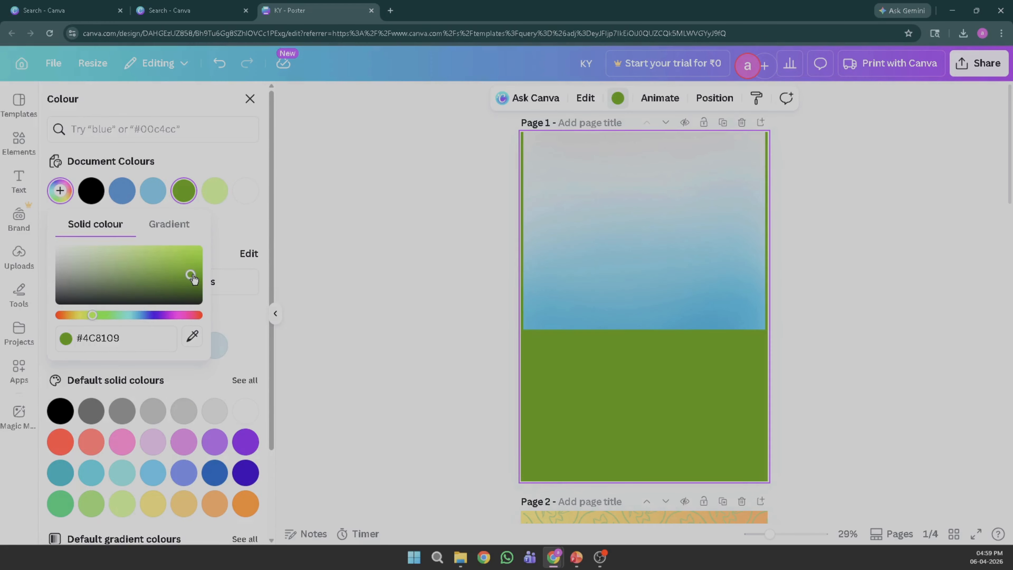
{"action": "left_click", "coordinate": [606, 307]}
{"action": "left_click_drag", "start_coordinate": [523, 233], "coordinate": [520, 232]}
{"action": "left_click", "coordinate": [85, 130]}
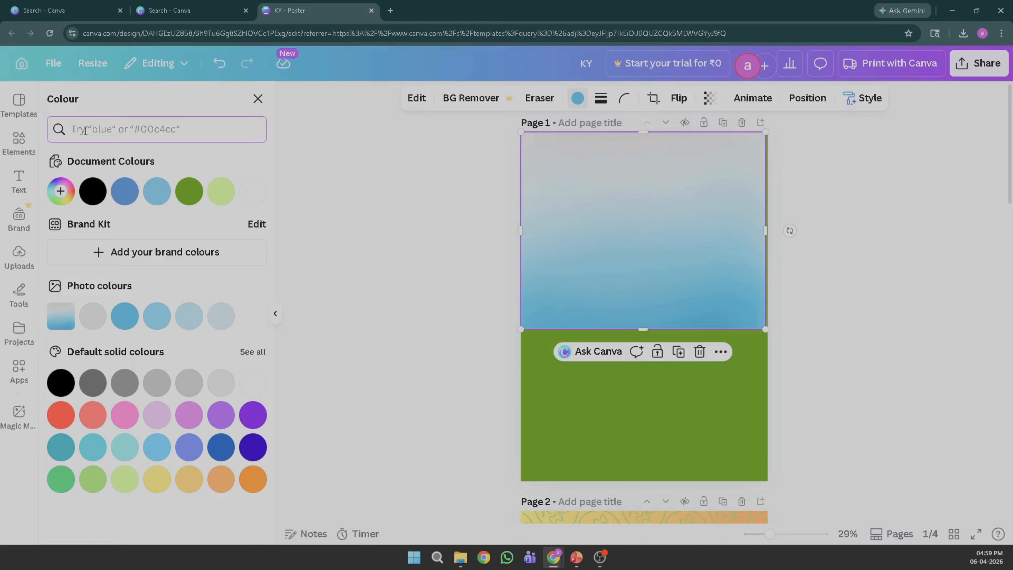
{"action": "type", "text": "TULIP"}
{"action": "key", "text": "Return"}
{"action": "type", "text": "FL"}
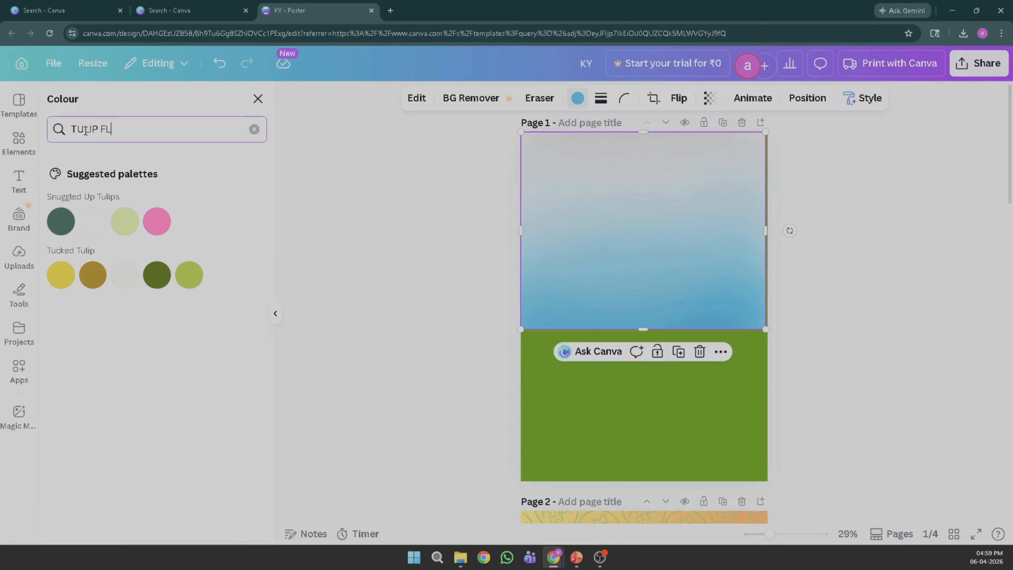
{"action": "type", "text": "OWERS"}
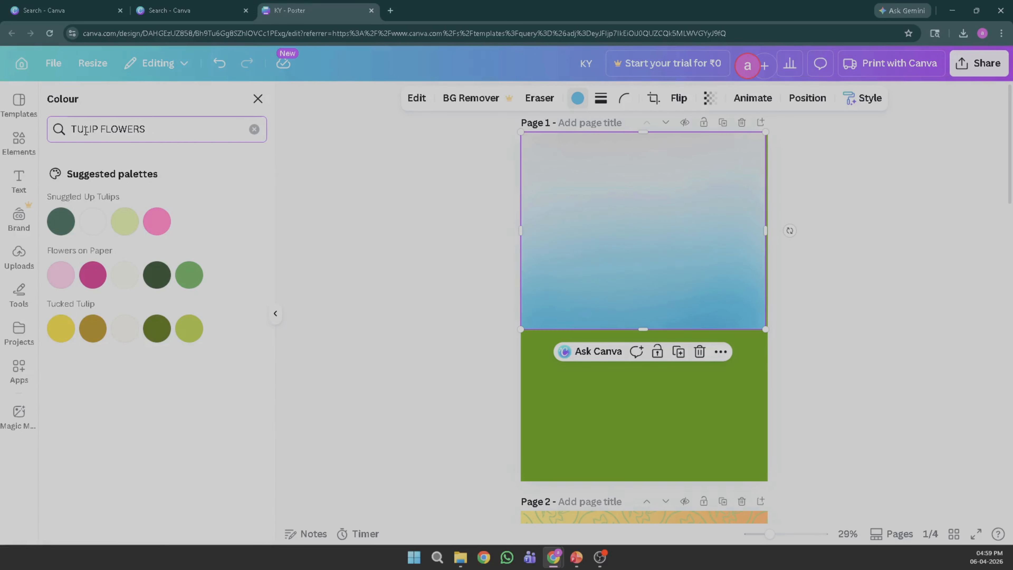
Step: Replace the graphics search query and search for "tulip flower"
{"action": "left_click", "coordinate": [15, 157]}
{"action": "left_click", "coordinate": [179, 108]}
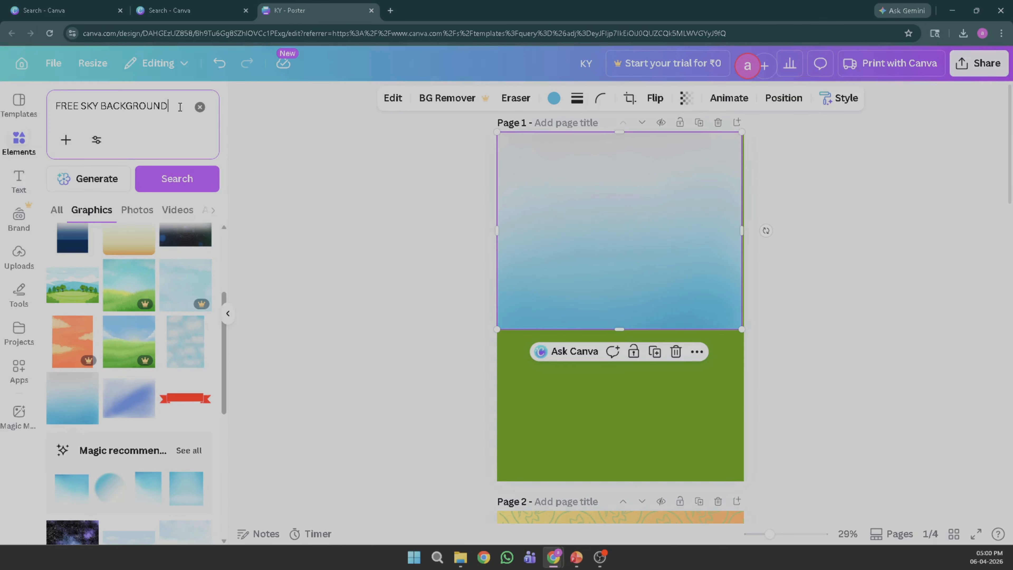
{"action": "key", "text": "ctrl+a"}
{"action": "type", "text": "TULI"}
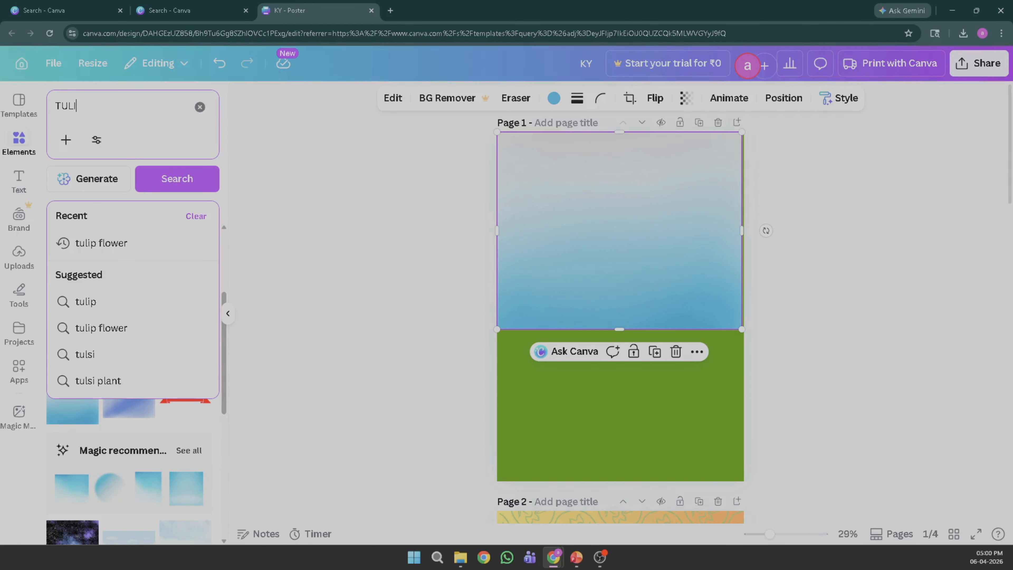
{"action": "left_click", "coordinate": [115, 251]}
Step: Add the outlined yellow tulip cluster to page 1, shrink it slightly and align it with the page's lower-left corner
{"action": "scroll", "coordinate": [139, 325], "scroll_direction": "down", "scroll_amount": 2}
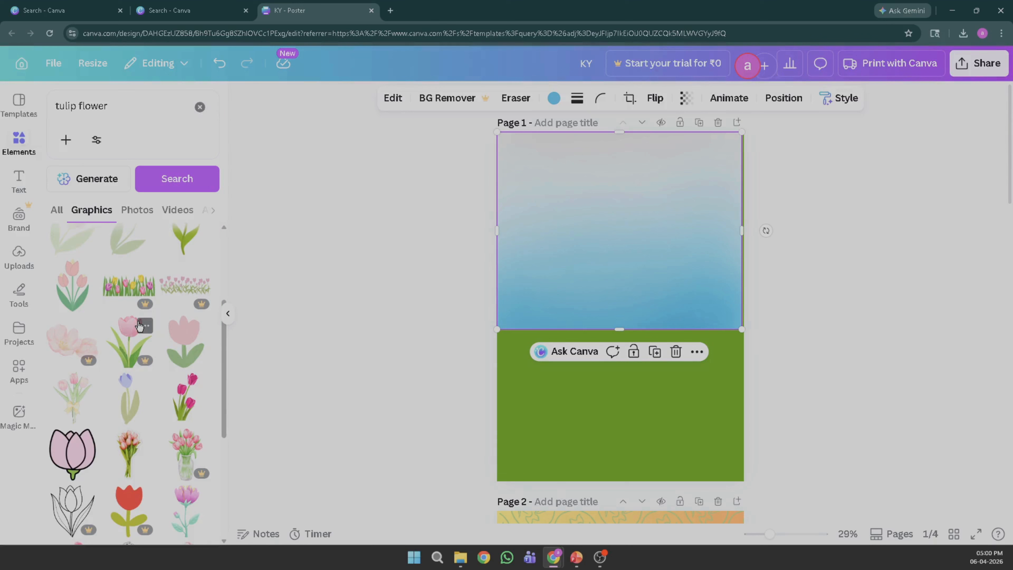
{"action": "scroll", "coordinate": [139, 326], "scroll_direction": "down", "scroll_amount": 5}
{"action": "scroll", "coordinate": [139, 329], "scroll_direction": "down", "scroll_amount": 8}
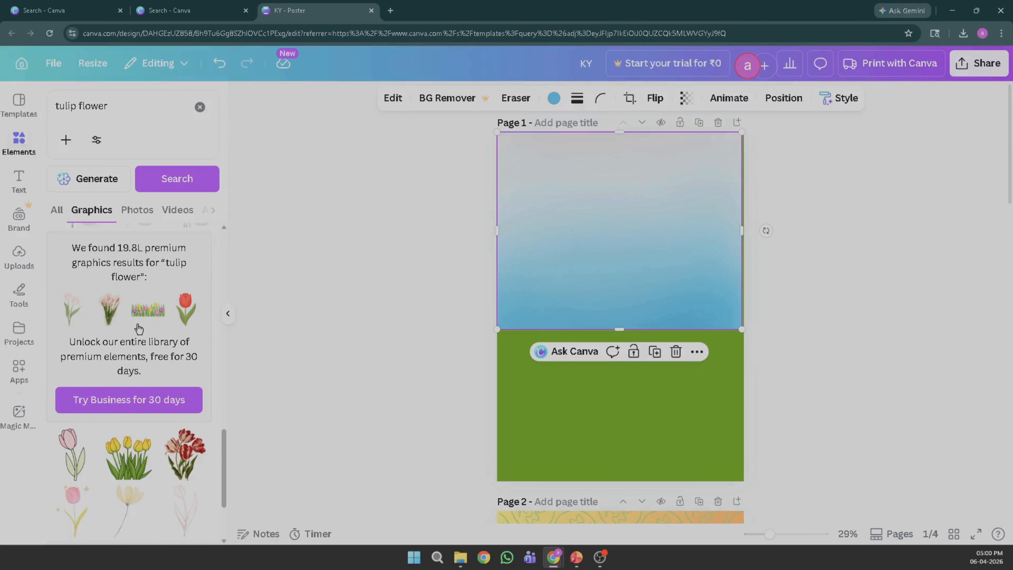
{"action": "left_click", "coordinate": [128, 290]}
{"action": "left_click_drag", "start_coordinate": [582, 362], "coordinate": [558, 434]}
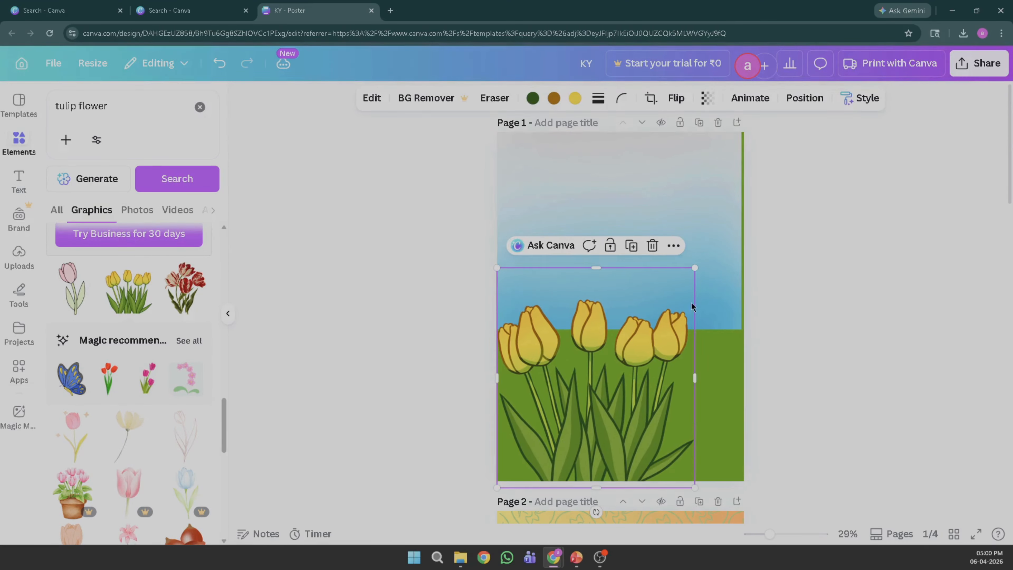
{"action": "left_click_drag", "start_coordinate": [694, 269], "coordinate": [673, 291]}
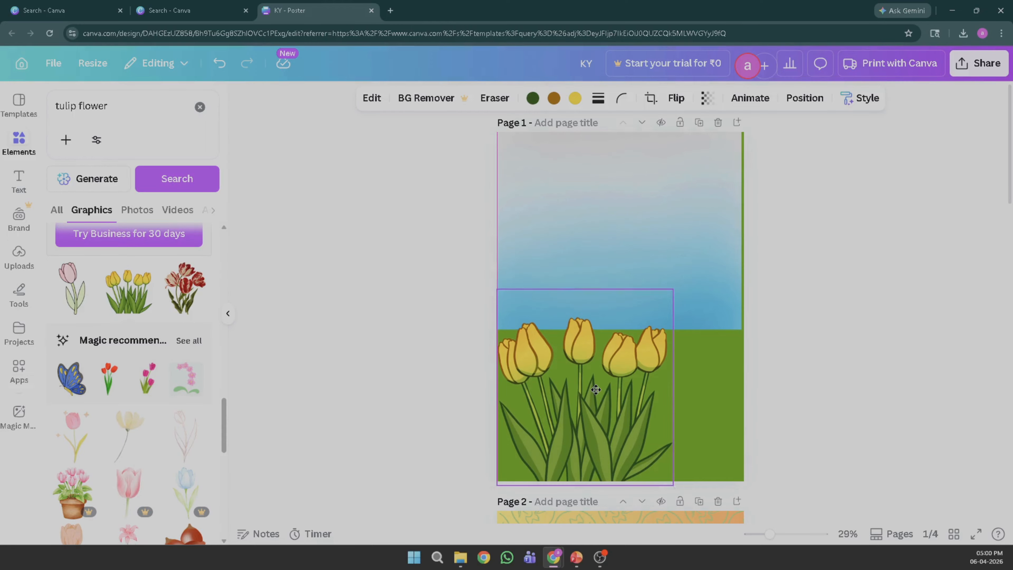
{"action": "left_click_drag", "start_coordinate": [599, 392], "coordinate": [598, 385]}
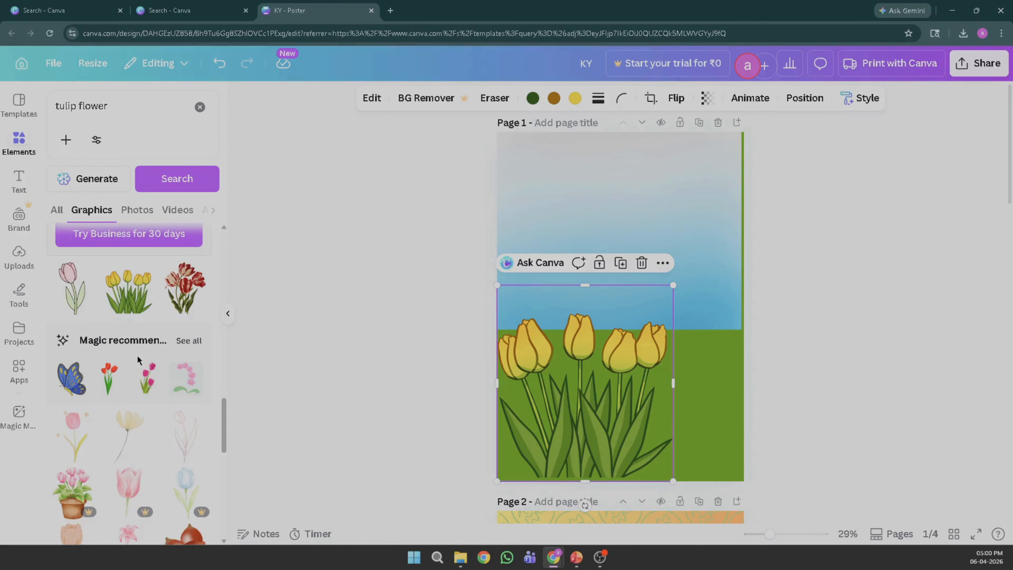
Step: Add the orange watercolour tulips with loose leaves to page 1, shrink them and place them in the page's lower-right corner
{"action": "scroll", "coordinate": [137, 355], "scroll_direction": "down", "scroll_amount": 5}
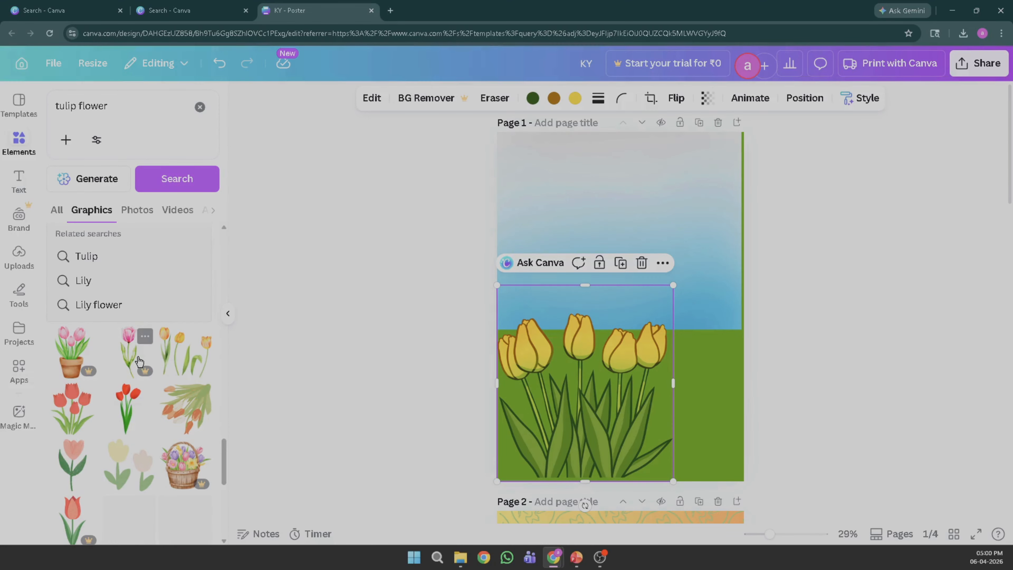
{"action": "left_click", "coordinate": [185, 351]}
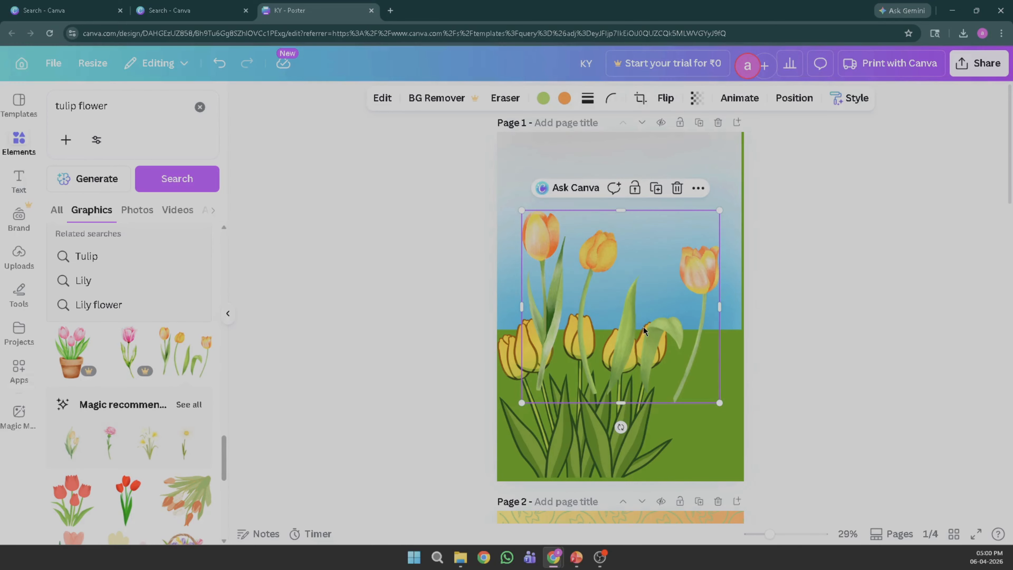
{"action": "left_click_drag", "start_coordinate": [643, 329], "coordinate": [675, 407]}
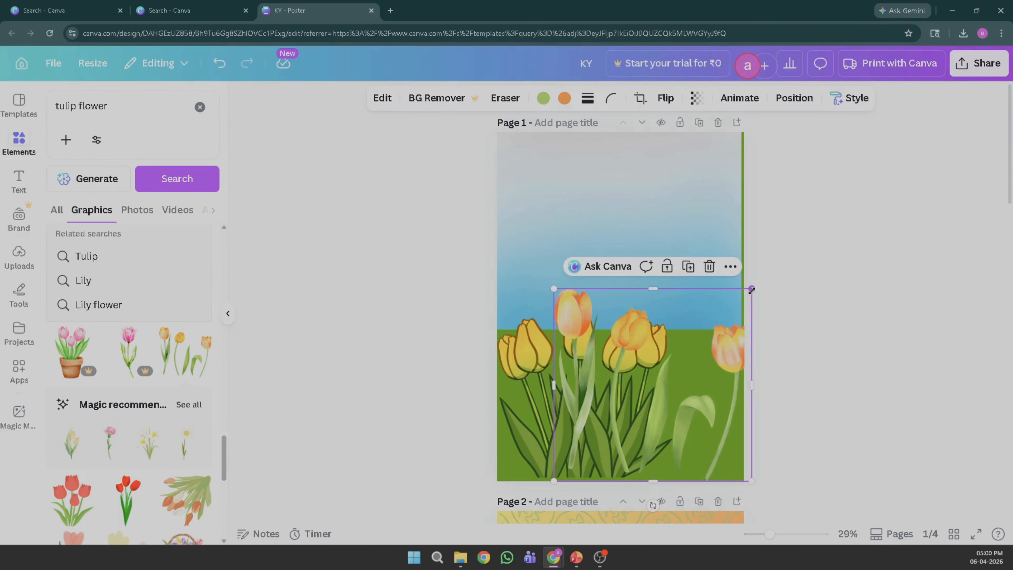
{"action": "left_click_drag", "start_coordinate": [751, 290], "coordinate": [700, 339]}
{"action": "left_click_drag", "start_coordinate": [668, 424], "coordinate": [719, 434]}
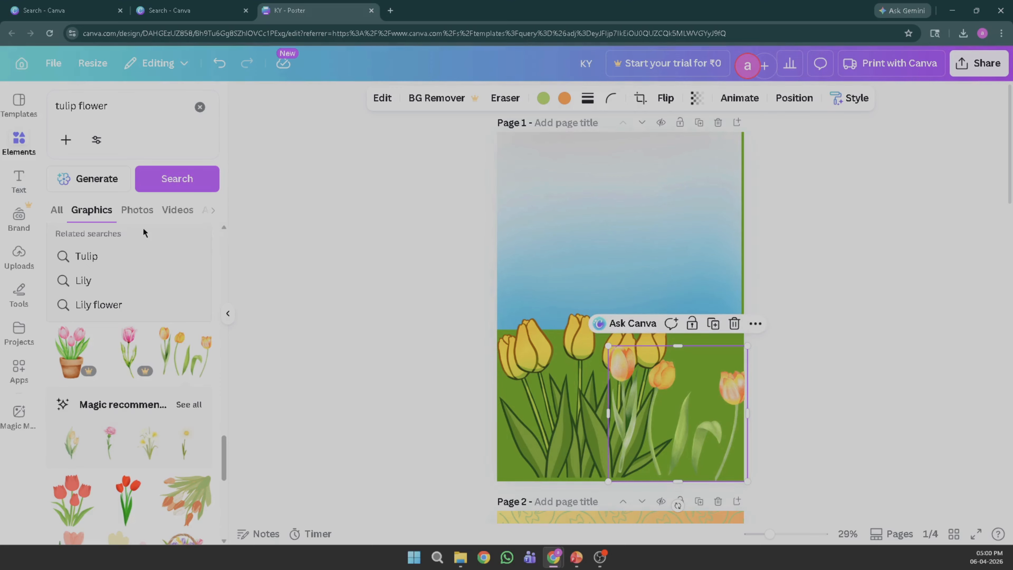
Step: Search the graphics for "BRANCH" and place the brown leafy branch in page 1's sky, reaching in from the right edge
{"action": "left_click", "coordinate": [105, 106]}
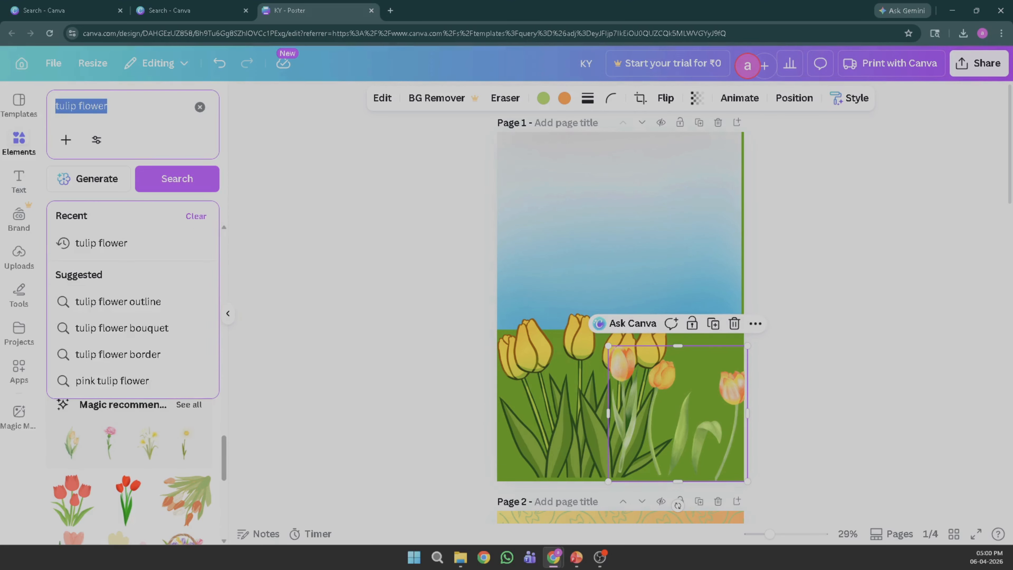
{"action": "type", "text": "BRANC"}
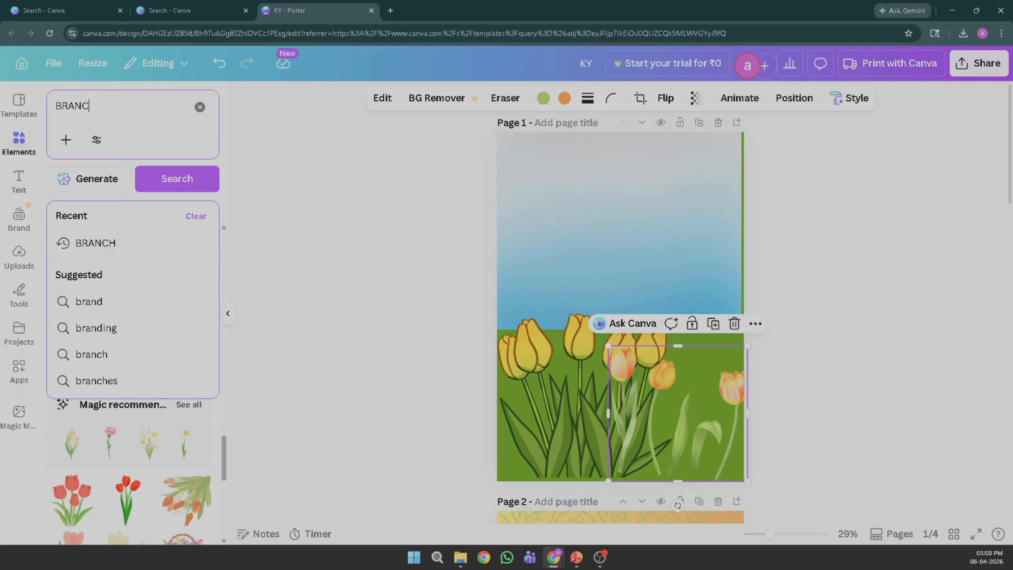
{"action": "type", "text": "H"}
{"action": "key", "text": "Return"}
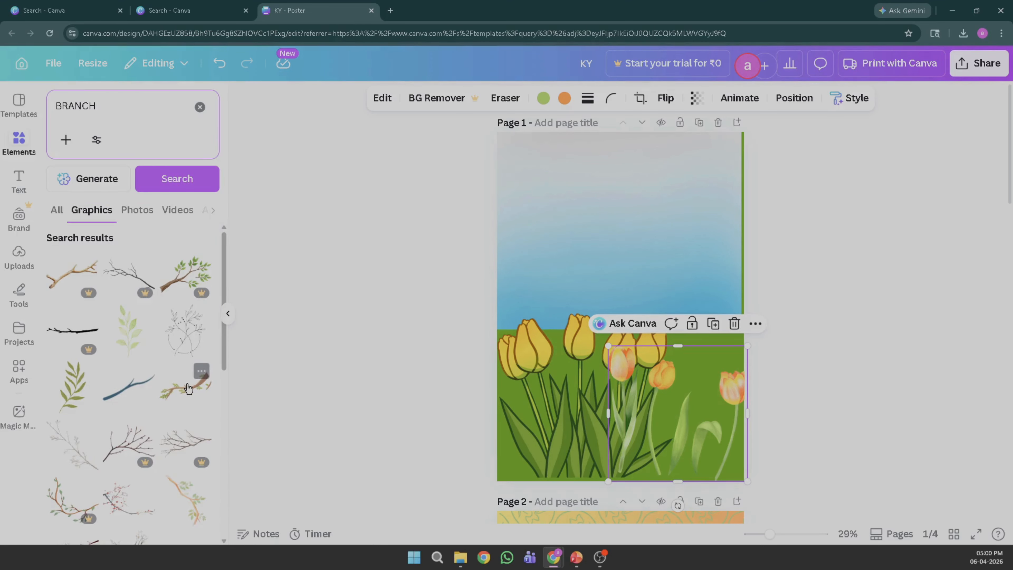
{"action": "left_click", "coordinate": [185, 385]}
{"action": "left_click_drag", "start_coordinate": [636, 301], "coordinate": [715, 194]}
{"action": "left_click", "coordinate": [853, 268]}
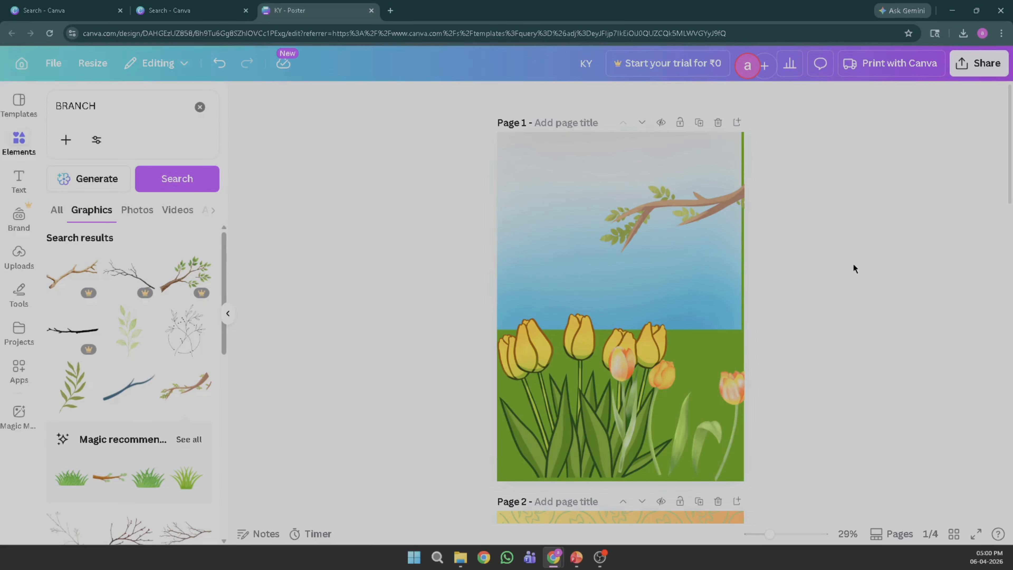
Step: Search the graphics for "BIRDS", add the red round-bodied bird to page 1 and shrink it to perch on the branch
{"action": "left_click", "coordinate": [100, 98]}
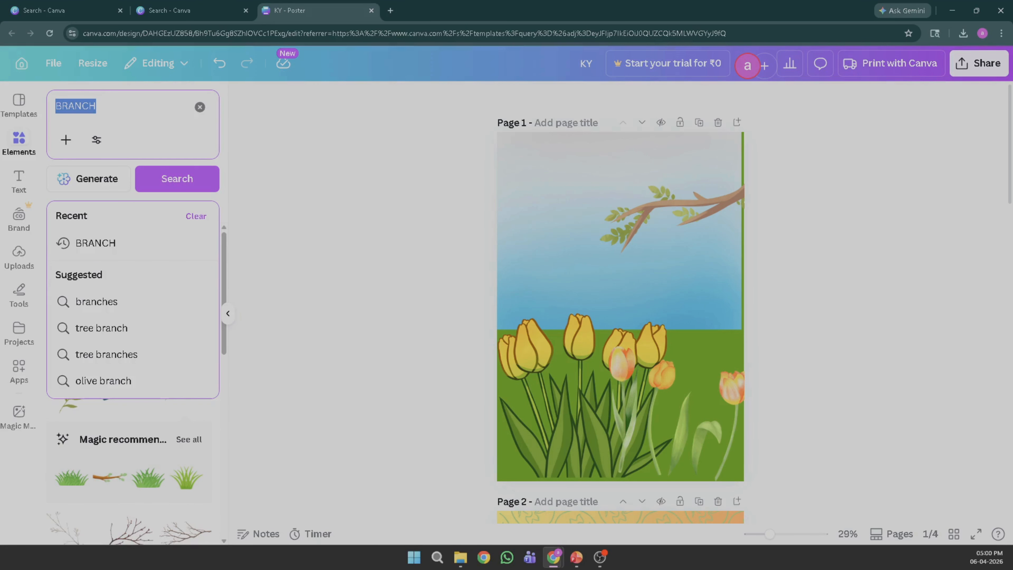
{"action": "type", "text": "BIR"}
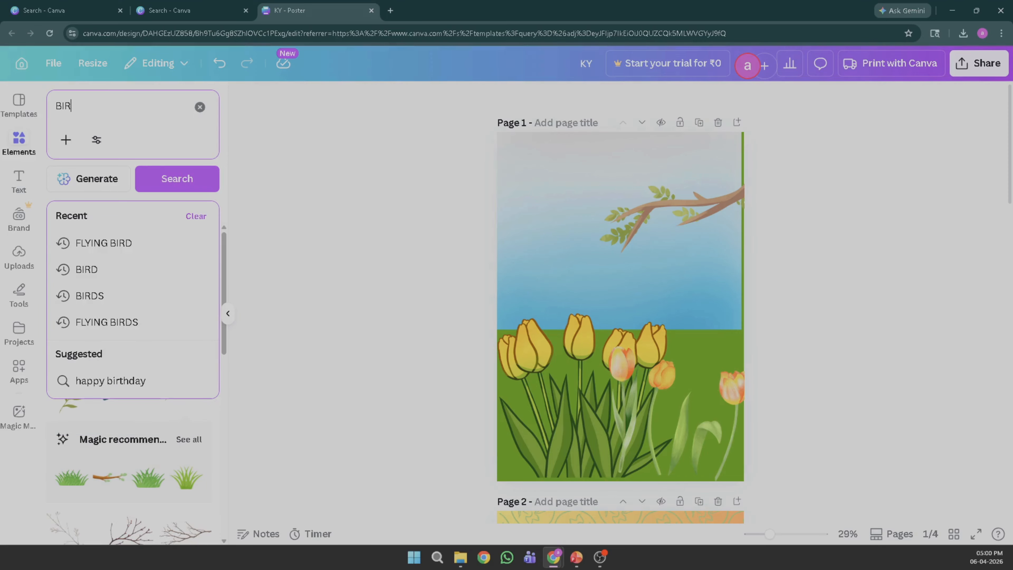
{"action": "type", "text": "DS"}
{"action": "key", "text": "Return"}
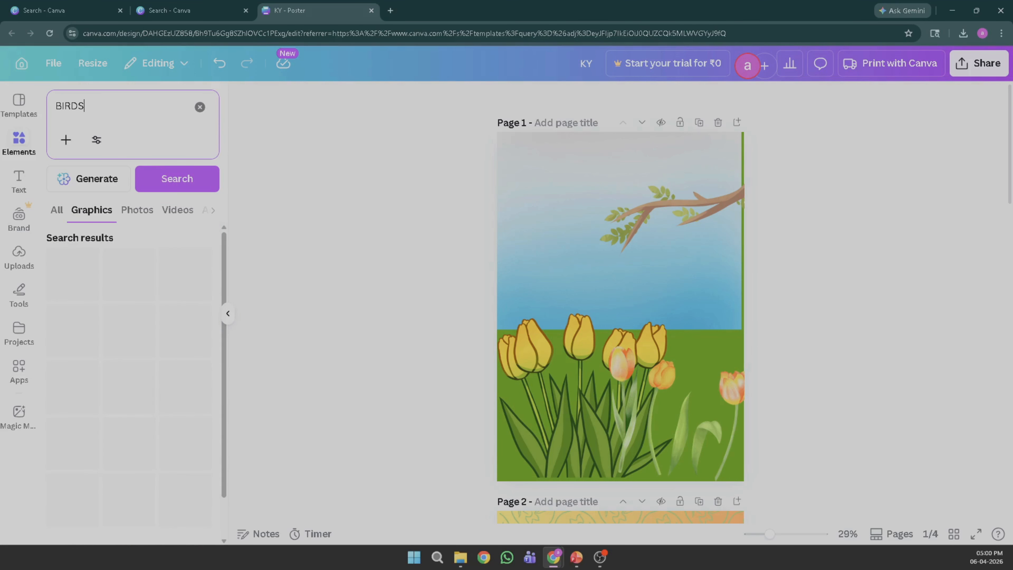
{"action": "left_click", "coordinate": [128, 393]}
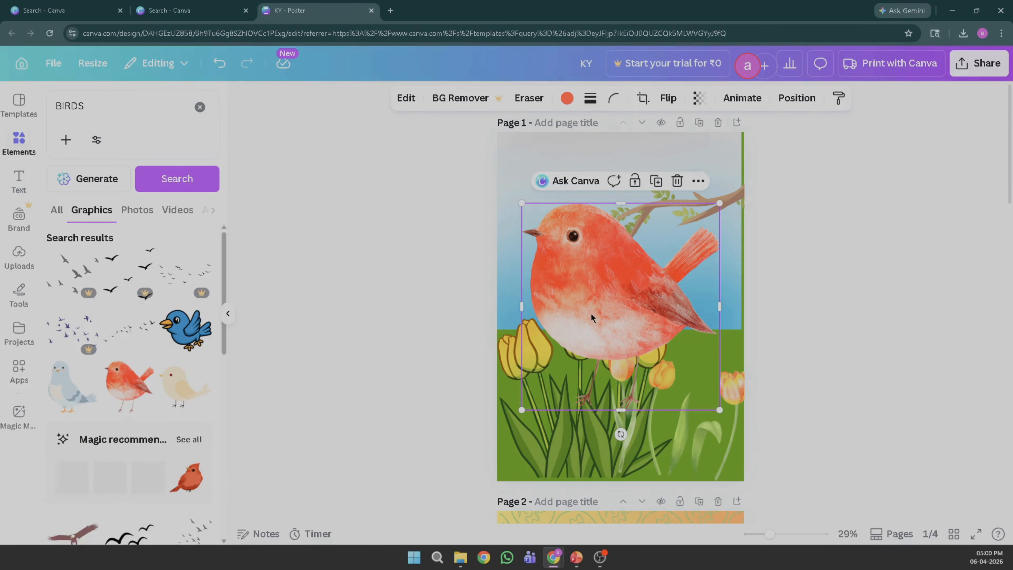
{"action": "left_click_drag", "start_coordinate": [715, 409], "coordinate": [720, 186]}
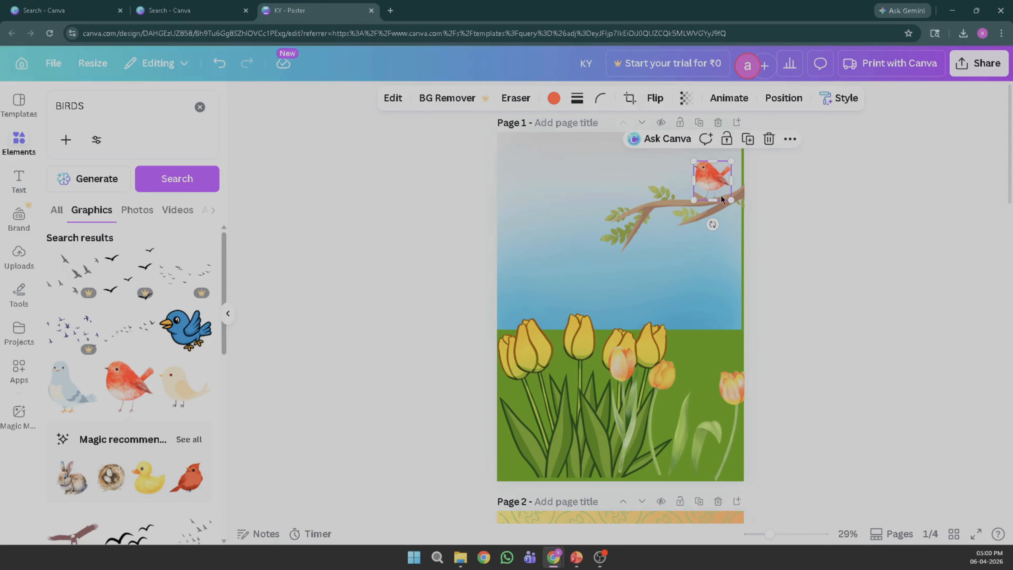
Step: Fine-tune the red bird's position so that its feet rest on the branch
{"action": "left_click", "coordinate": [792, 535]}
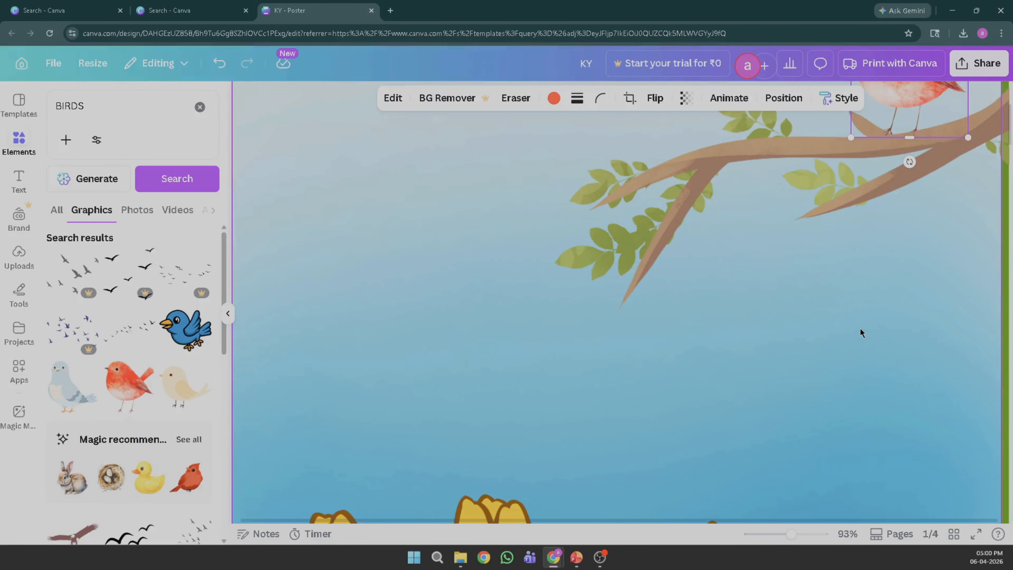
{"action": "scroll", "coordinate": [763, 428], "scroll_direction": "up", "scroll_amount": 5}
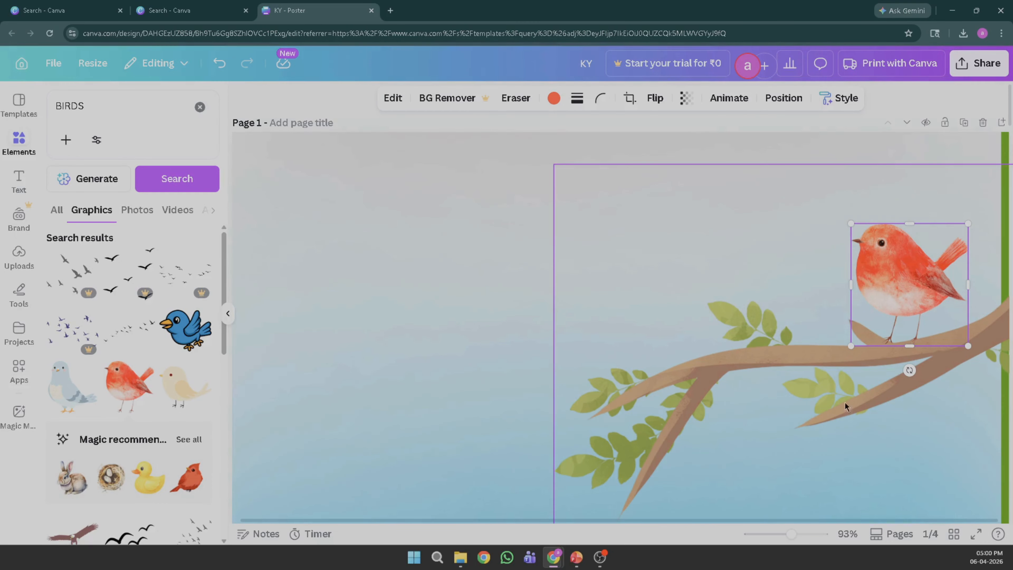
{"action": "left_click_drag", "start_coordinate": [892, 304], "coordinate": [893, 310]}
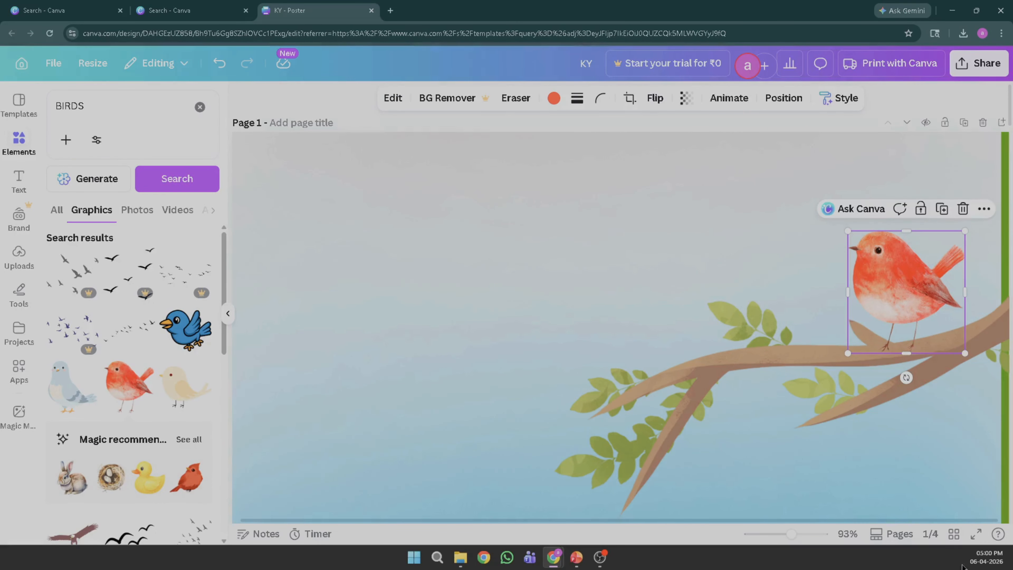
{"action": "left_click_drag", "start_coordinate": [792, 534], "coordinate": [773, 534]}
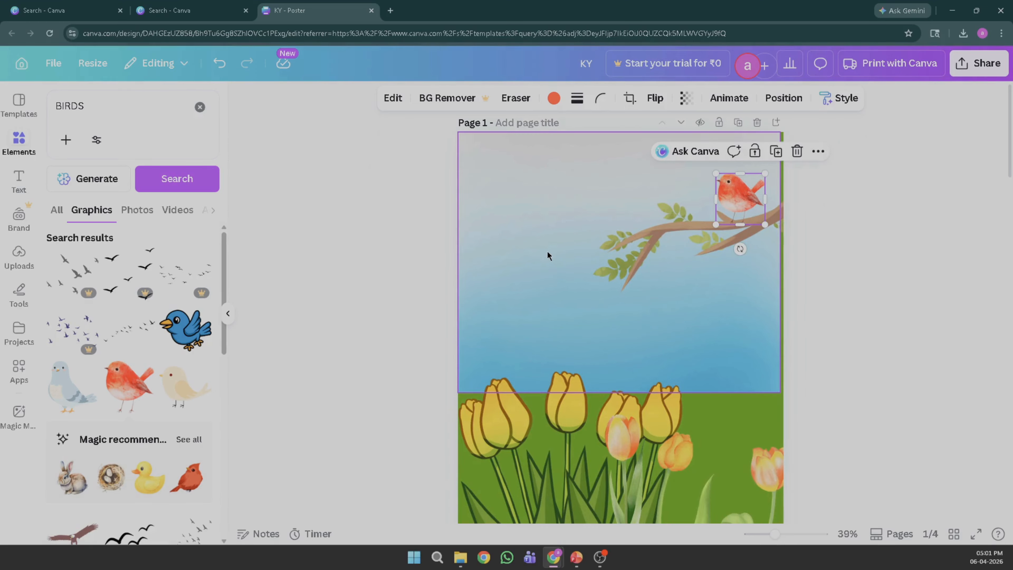
Step: Replace the graphics search query and search for "BUTTERFLY"
{"action": "left_click", "coordinate": [80, 107]}
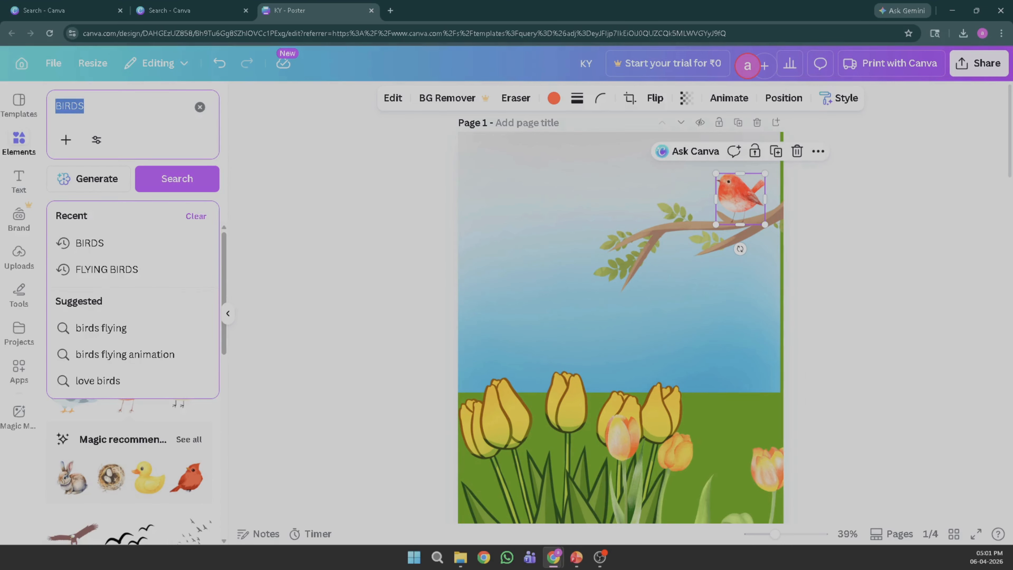
{"action": "type", "text": "BUTTER"}
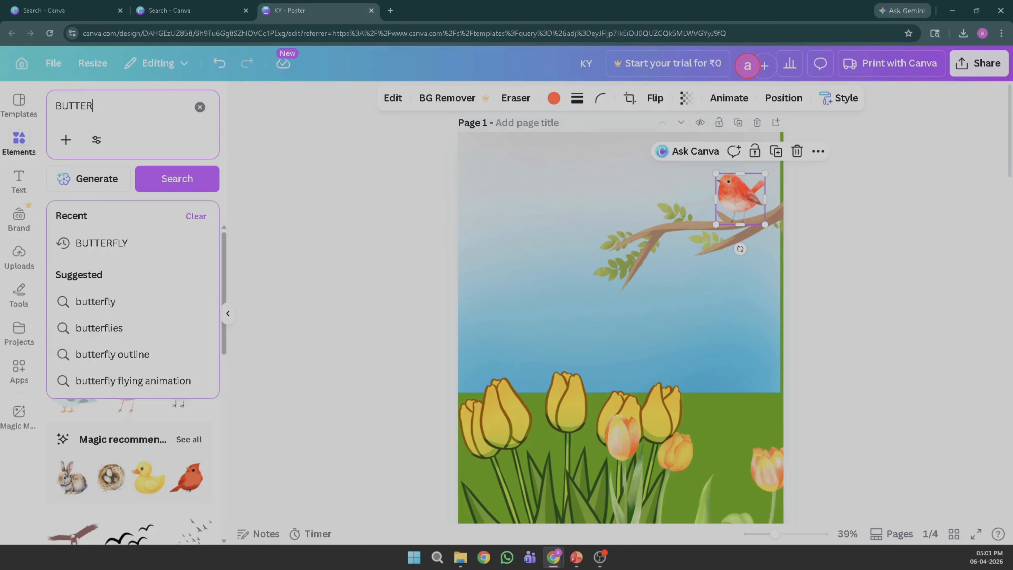
{"action": "left_click", "coordinate": [93, 244]}
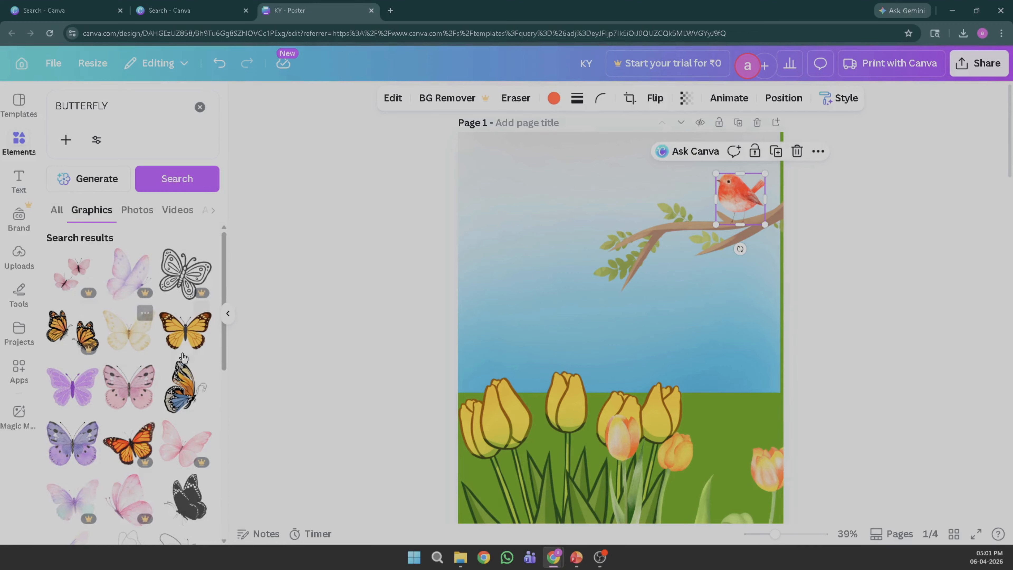
{"action": "scroll", "coordinate": [150, 351], "scroll_direction": "down", "scroll_amount": 2}
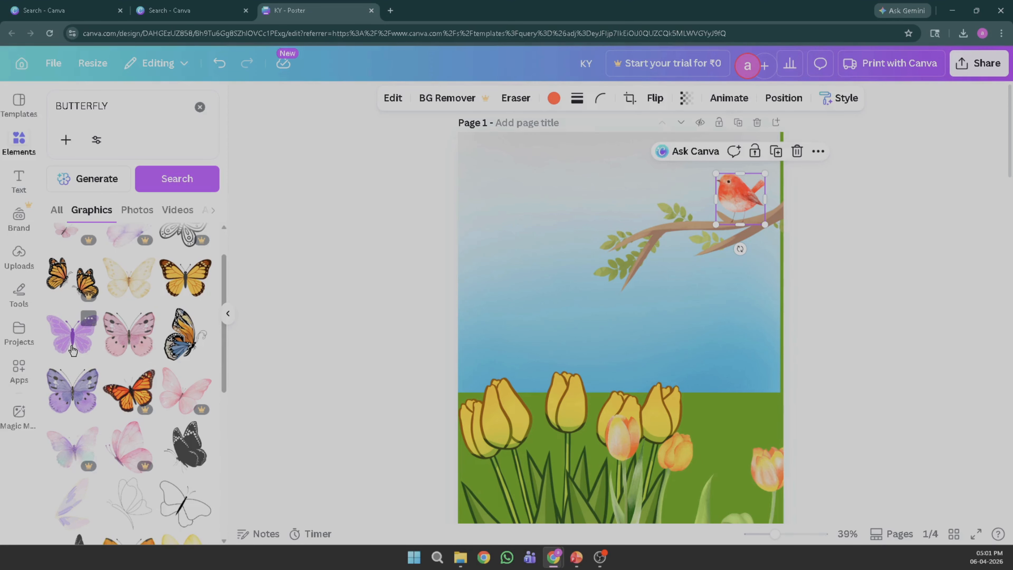
Step: Add the side-view orange and blue butterfly to page 1, shrink it and place it just above the left yellow tulips
{"action": "left_click", "coordinate": [187, 353]}
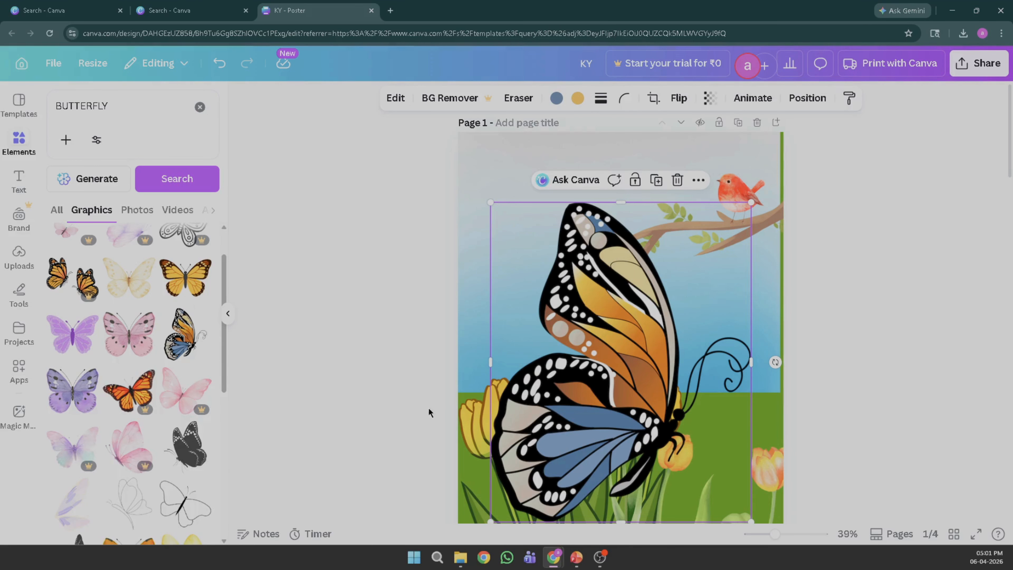
{"action": "left_click_drag", "start_coordinate": [750, 200], "coordinate": [603, 382]}
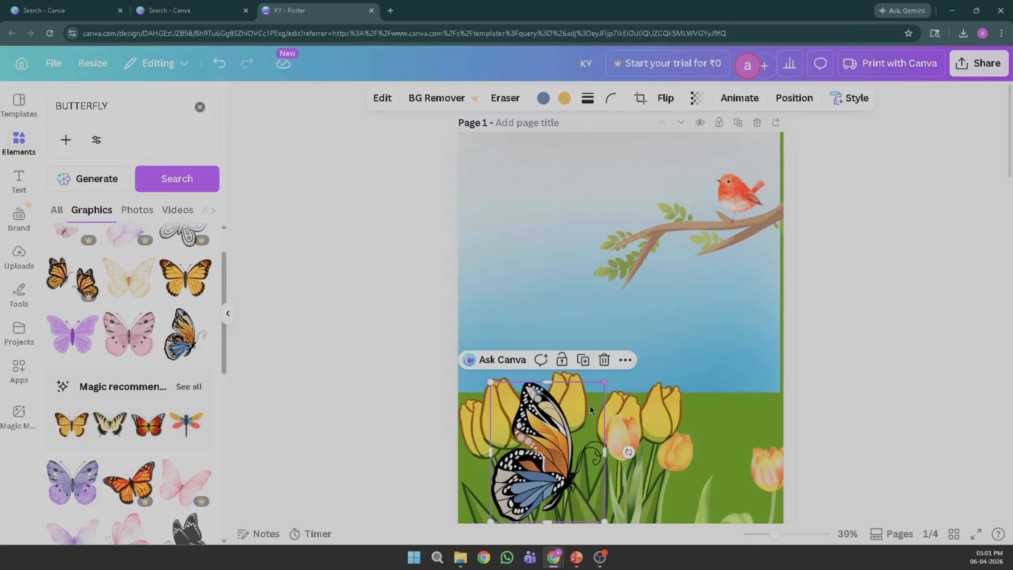
{"action": "left_click_drag", "start_coordinate": [550, 454], "coordinate": [532, 342]}
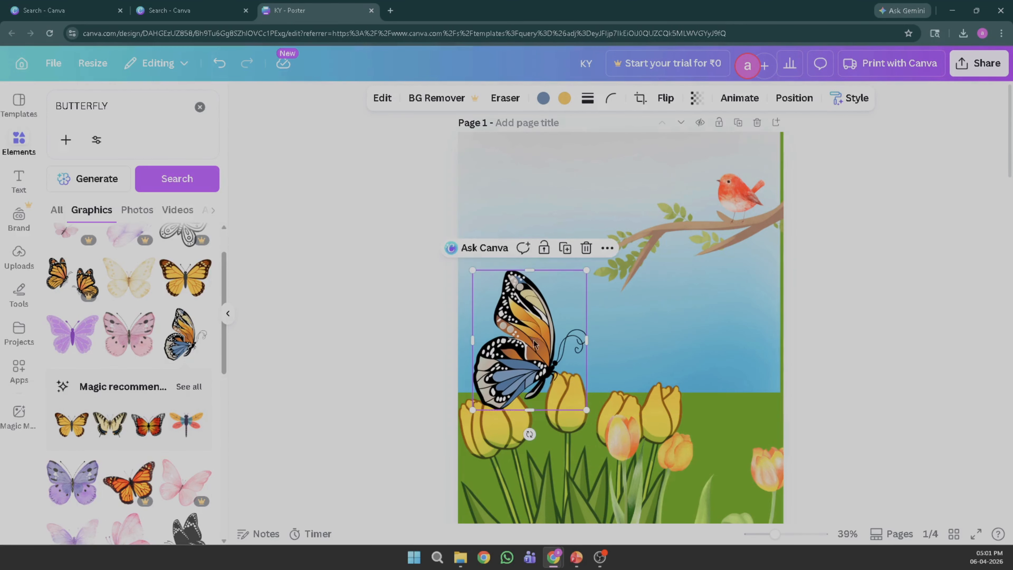
{"action": "mouse_move", "coordinate": [530, 409]}
{"action": "left_mouse_down"}
{"action": "mouse_move", "coordinate": [532, 370]}
{"action": "mouse_move", "coordinate": [530, 425]}
{"action": "left_mouse_up"}
{"action": "left_click_drag", "start_coordinate": [586, 269], "coordinate": [522, 357]}
{"action": "left_click_drag", "start_coordinate": [506, 408], "coordinate": [549, 376]}
{"action": "left_click", "coordinate": [508, 234]}
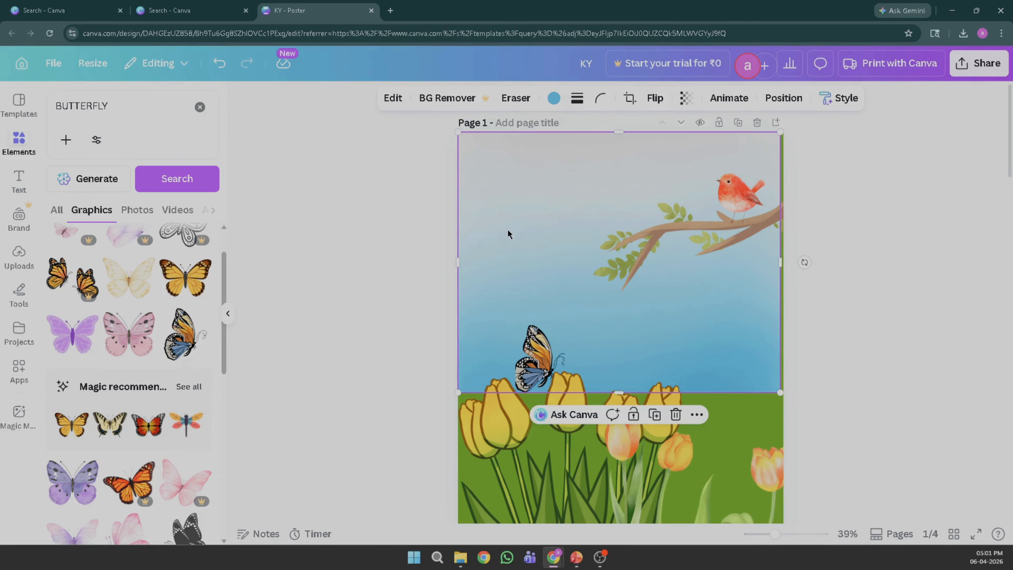
Step: Place two small copies of the colourful dragonfly above the right-hand tulips on page 1, with the lower one tilted
{"action": "left_click", "coordinate": [196, 413]}
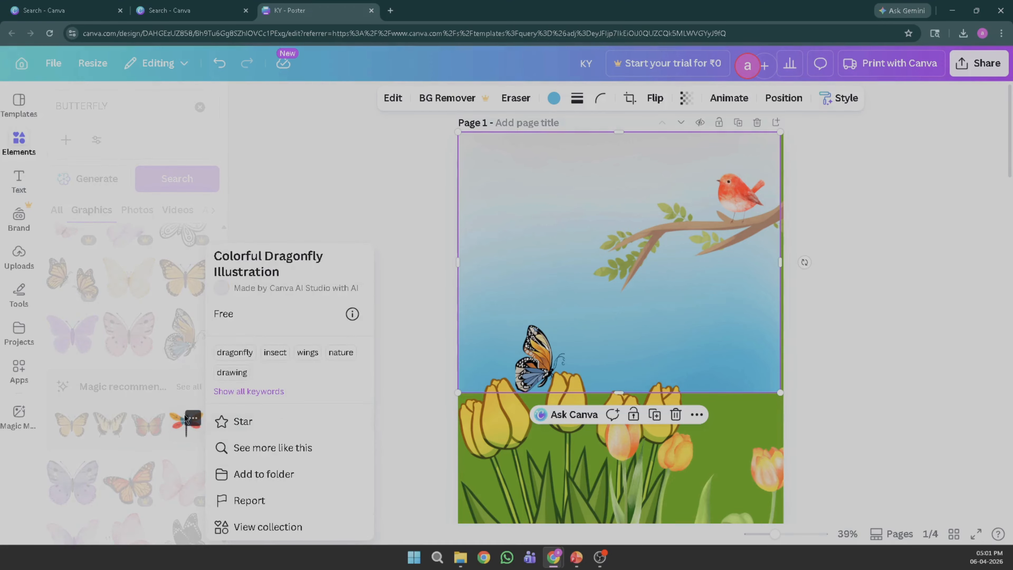
{"action": "left_click", "coordinate": [176, 425]}
{"action": "left_click", "coordinate": [176, 425]}
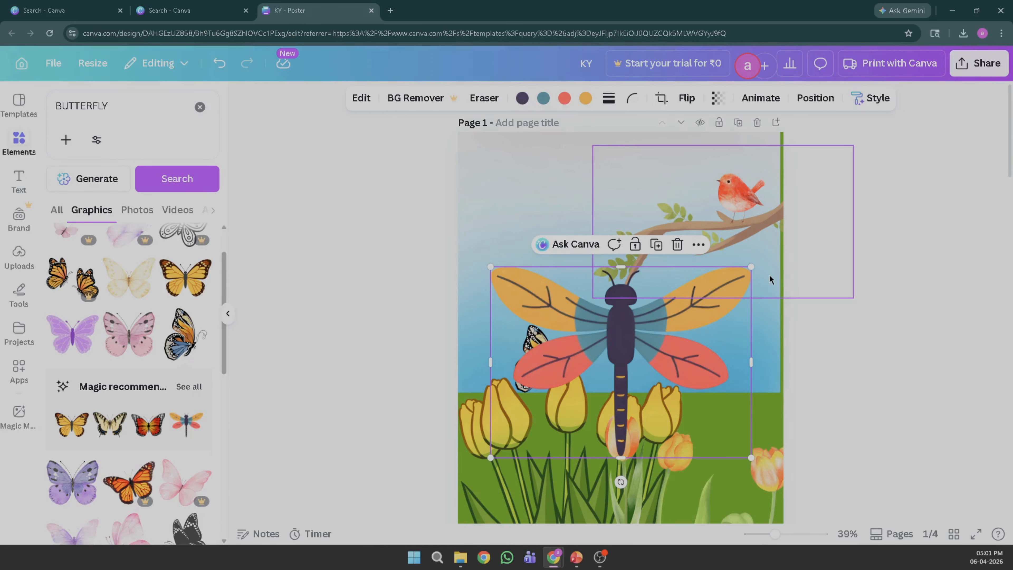
{"action": "left_click_drag", "start_coordinate": [751, 265], "coordinate": [558, 409]}
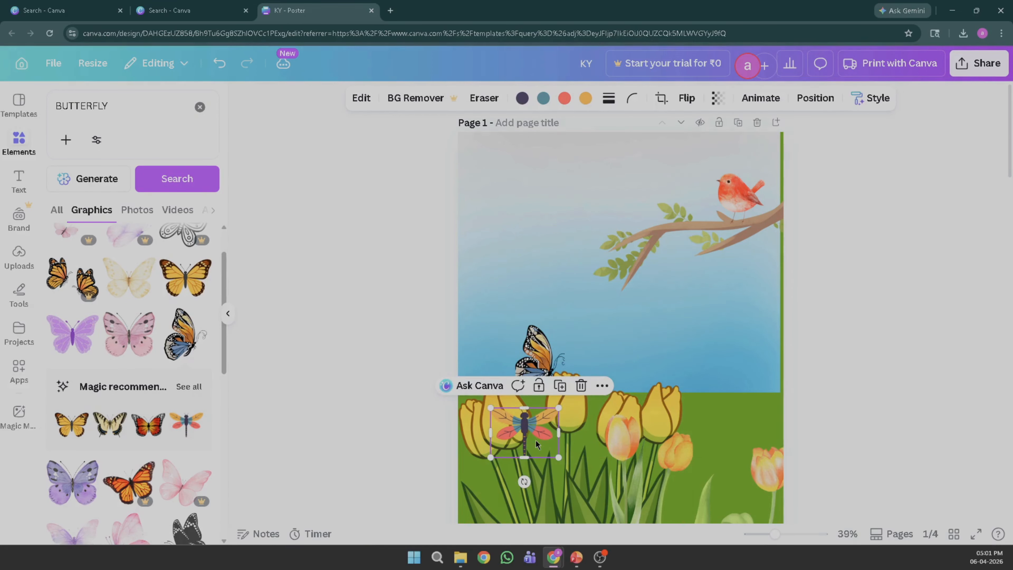
{"action": "left_click_drag", "start_coordinate": [534, 443], "coordinate": [695, 383]}
{"action": "left_click", "coordinate": [722, 315]}
{"action": "left_click", "coordinate": [651, 348]}
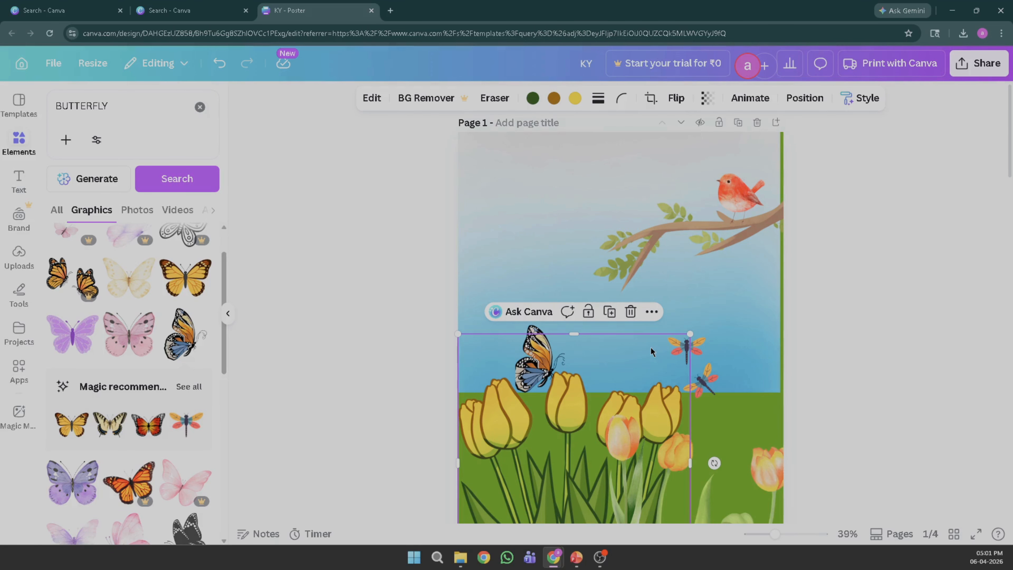
Step: Add the open-winged red and orange butterfly to page 1, shrink it and place it just above the middle tulips
{"action": "left_click", "coordinate": [153, 433]}
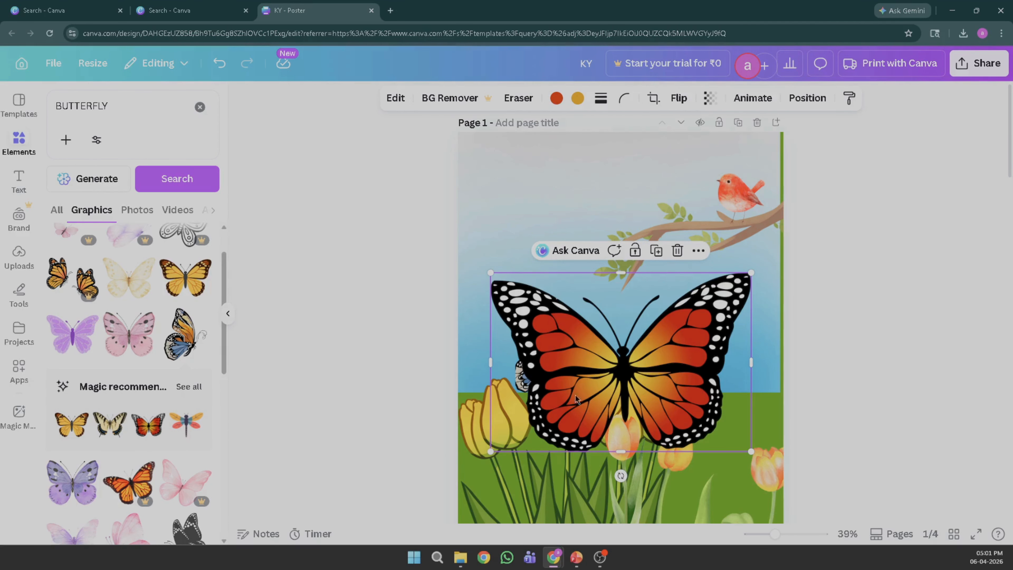
{"action": "left_click_drag", "start_coordinate": [750, 274], "coordinate": [553, 408]}
{"action": "left_click_drag", "start_coordinate": [515, 438], "coordinate": [618, 379]}
{"action": "left_click_drag", "start_coordinate": [655, 351], "coordinate": [632, 377]}
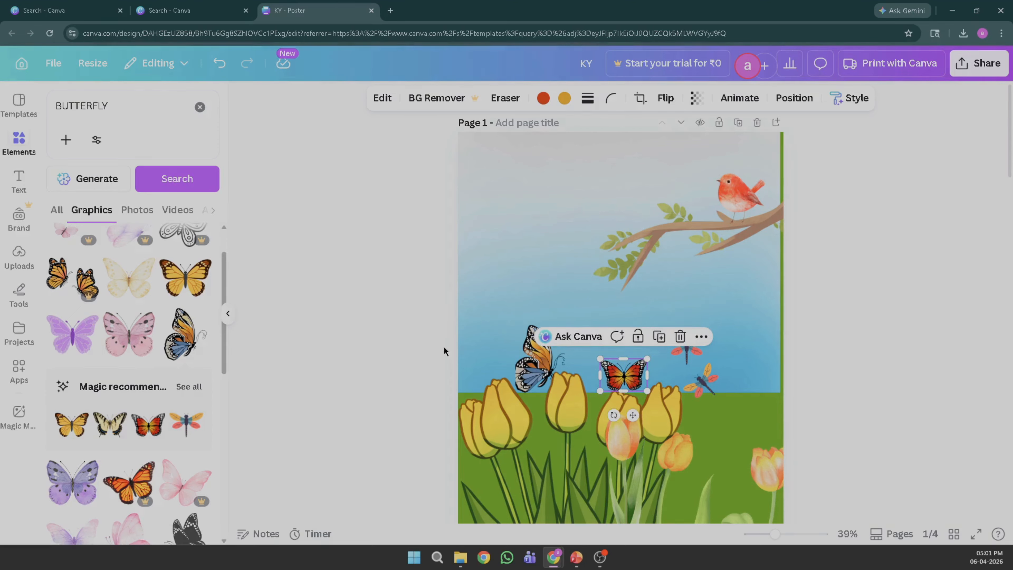
Step: Search for "BIRDS", place a dark flock of flying birds in the sky's upper-left area, and preview page 1 full screen
{"action": "left_click", "coordinate": [118, 116]}
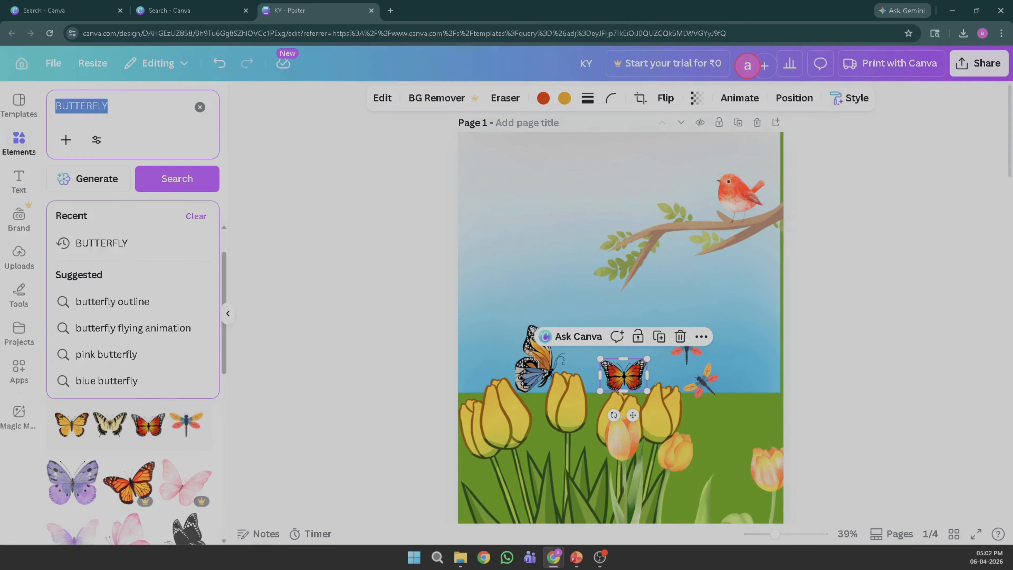
{"action": "type", "text": "BIRDS"}
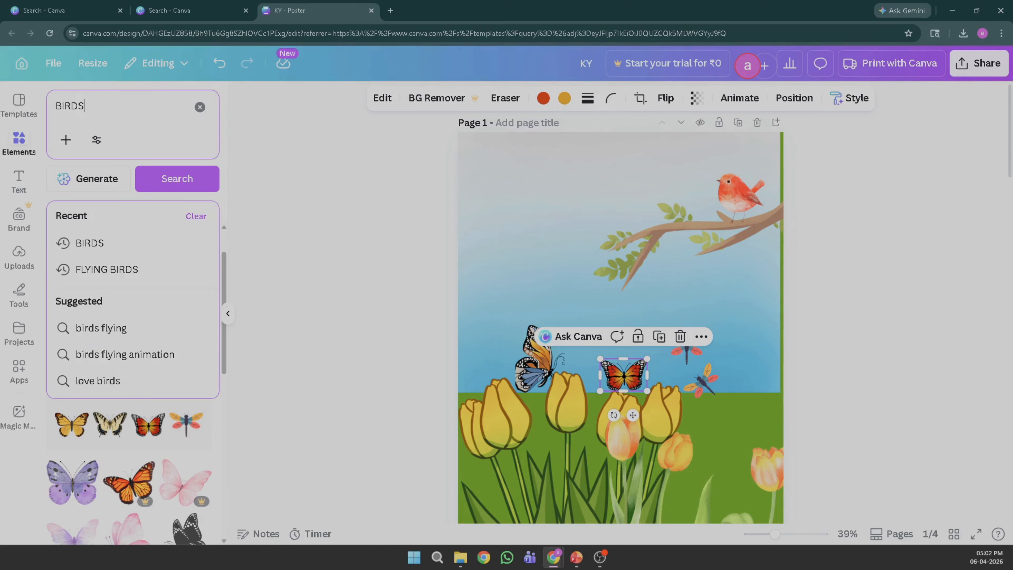
{"action": "key", "text": "Return"}
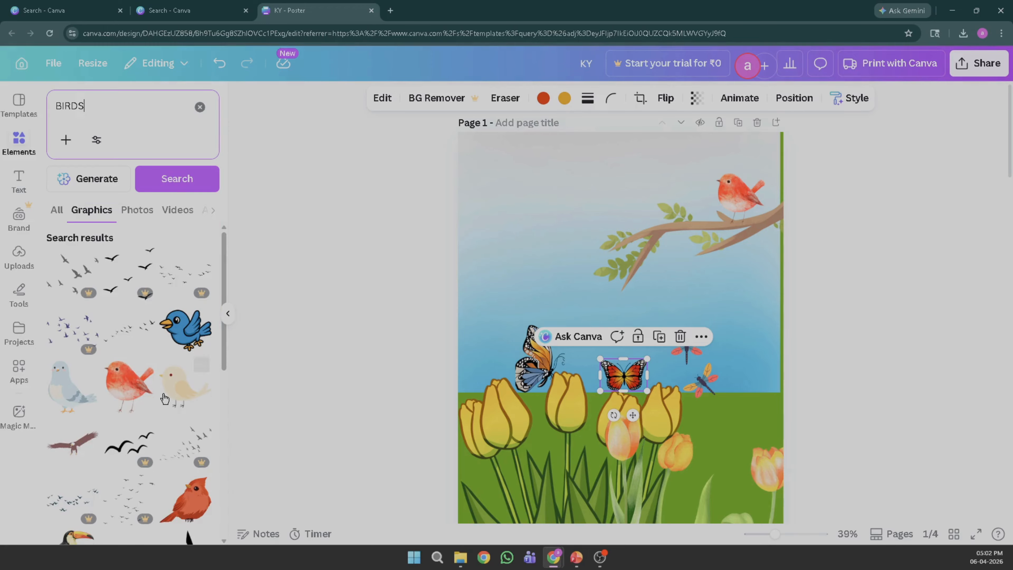
{"action": "left_click_drag", "start_coordinate": [65, 505], "coordinate": [506, 181]}
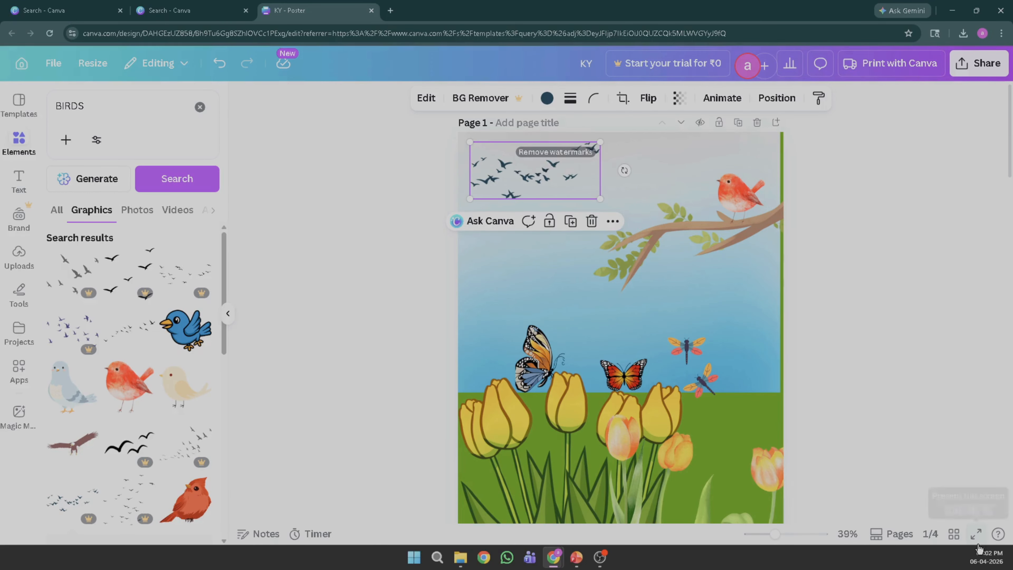
{"action": "left_click", "coordinate": [975, 534]}
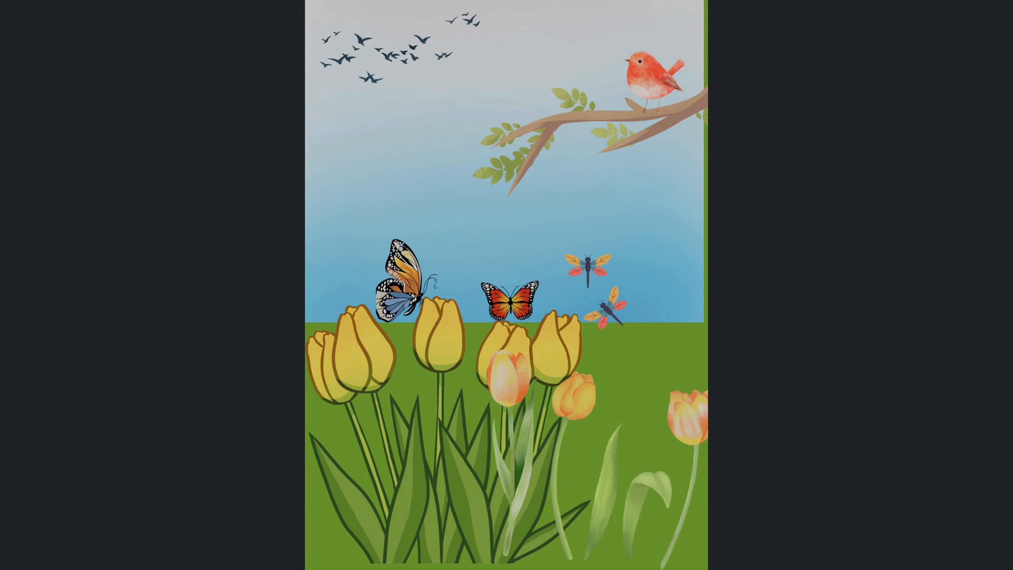
{"action": "key", "text": "Escape"}
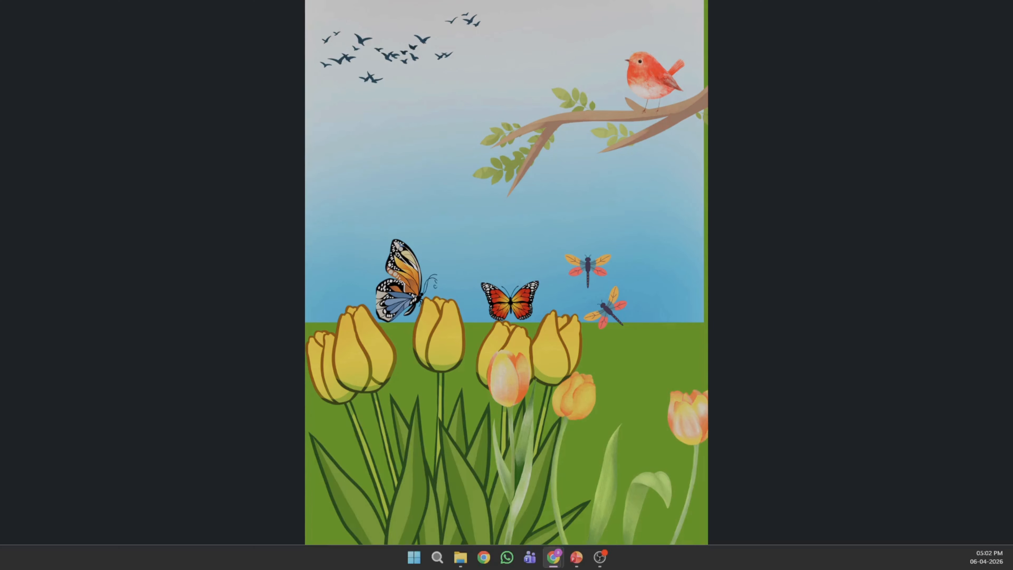